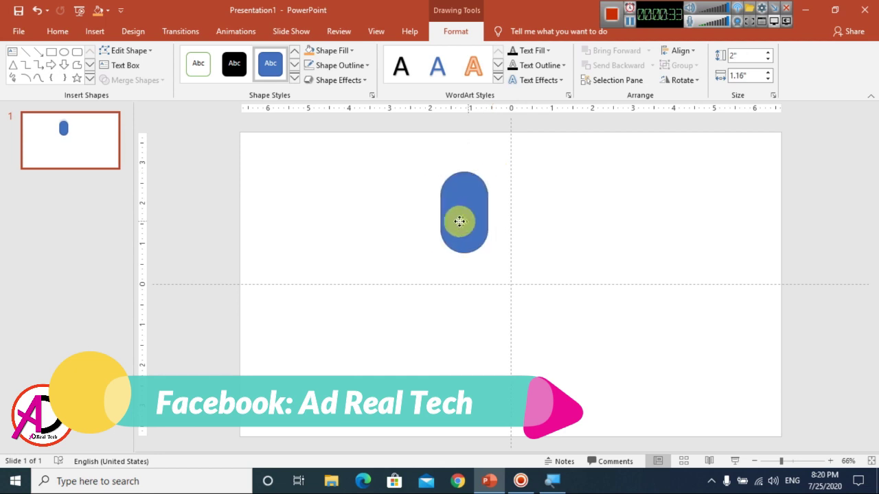
# Step: Move the blue rounded shape farther toward the slide's upper-left area
pyautogui.moveTo(459, 220); pyautogui.dragTo(435, 220)
pyautogui.scroll(9, 453, 253)
pyautogui.scroll(1, 515, 275)
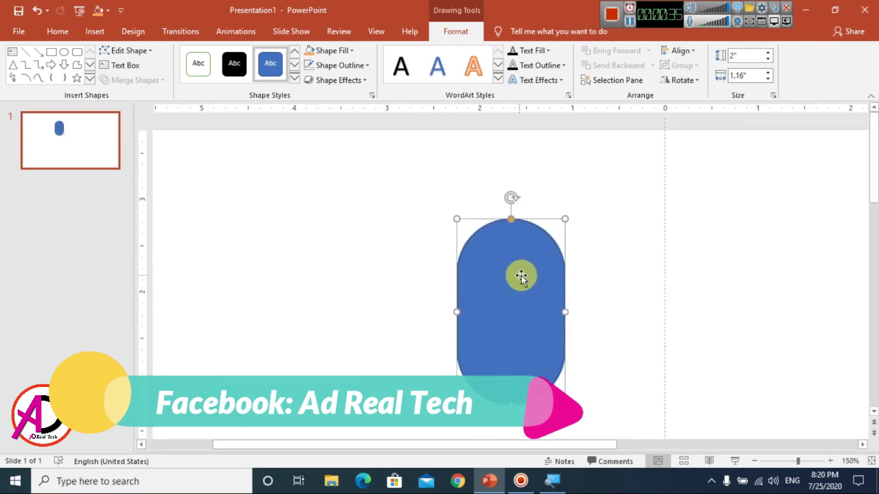
pyautogui.moveTo(523, 267); pyautogui.dragTo(405, 252)
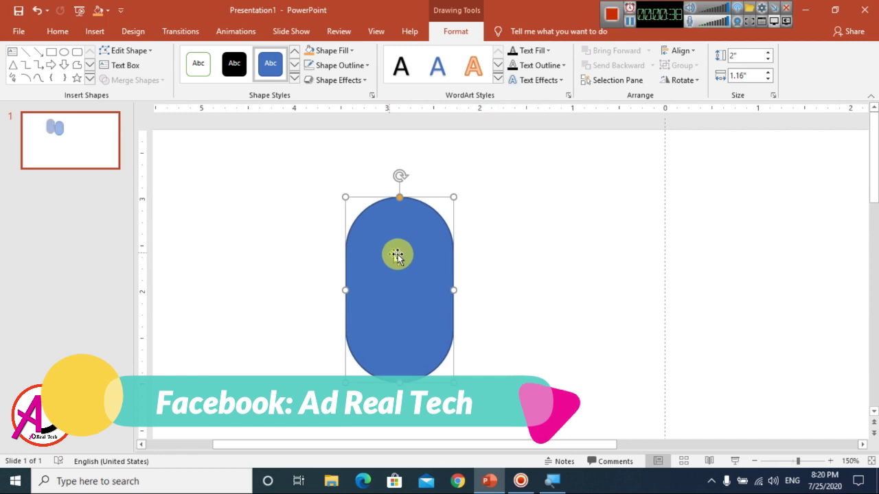
# Step: Fill the rounded shape with the light yellow-orange recent color and remove its outline
pyautogui.click(337, 54)
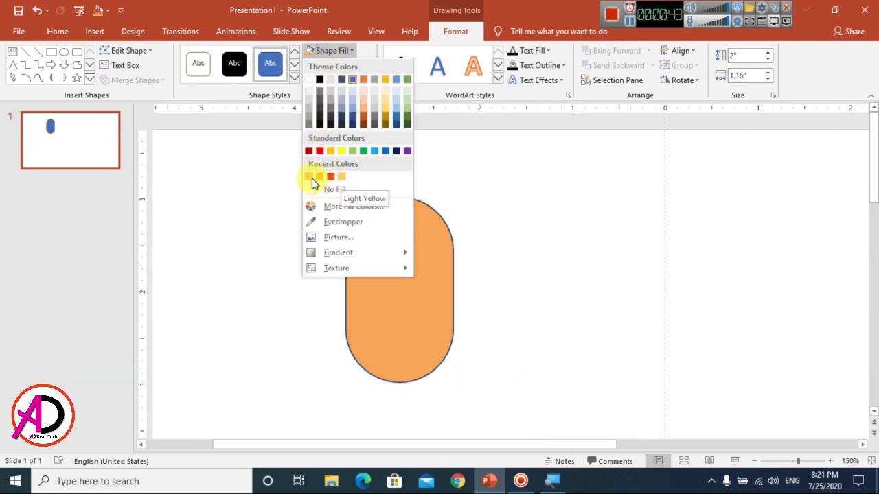
pyautogui.click(341, 177)
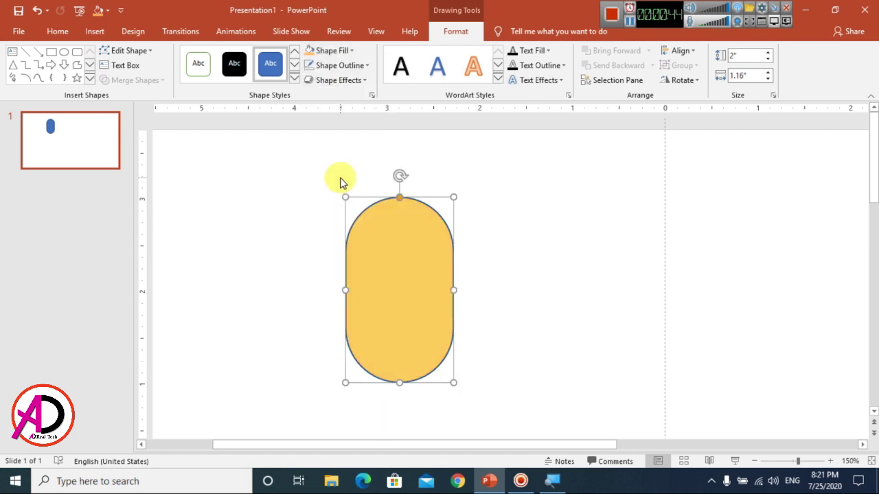
pyautogui.click(331, 69)
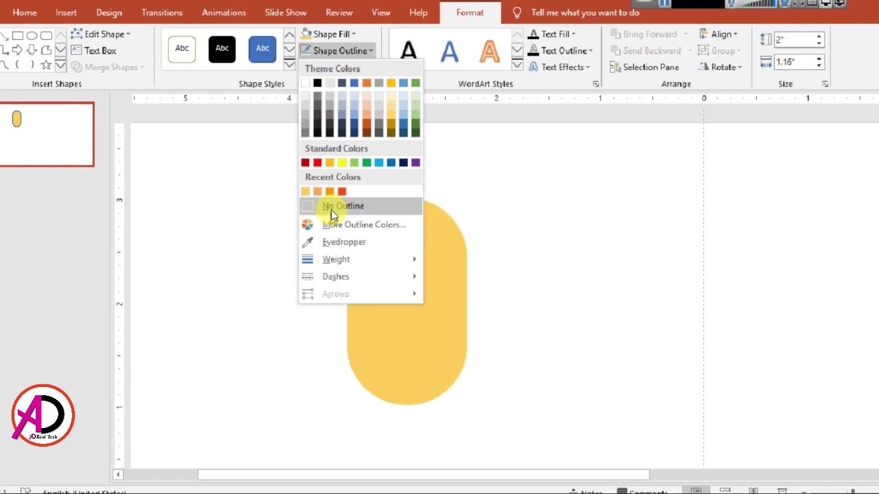
pyautogui.click(331, 209)
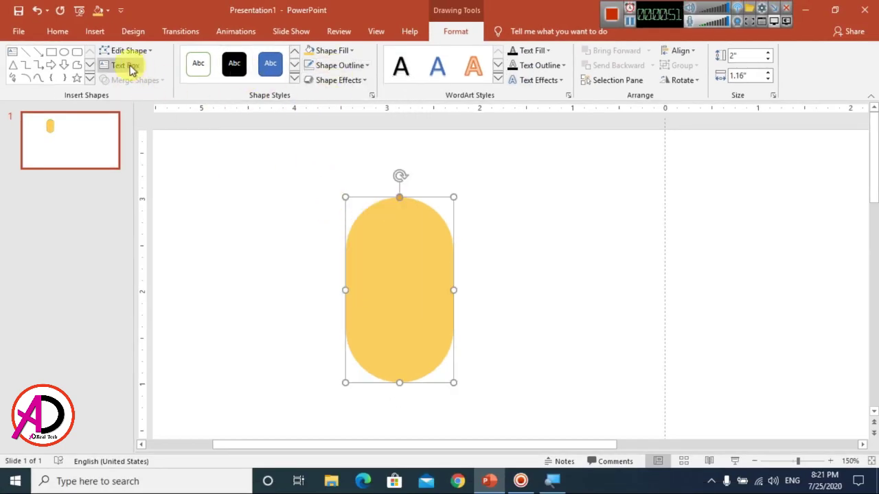
# Step: Draw a circle about 1.24" across and center it over the upper half of the yellow shape
pyautogui.click(64, 52)
pyautogui.moveTo(288, 209); pyautogui.dragTo(369, 322)
pyautogui.moveTo(350, 271)
pyautogui.mouseDown()
pyautogui.moveTo(408, 253)
pyautogui.moveTo(403, 248)
pyautogui.mouseUp()
# Step: Fill the circle over the face with black and remove its outline
pyautogui.click(330, 51)
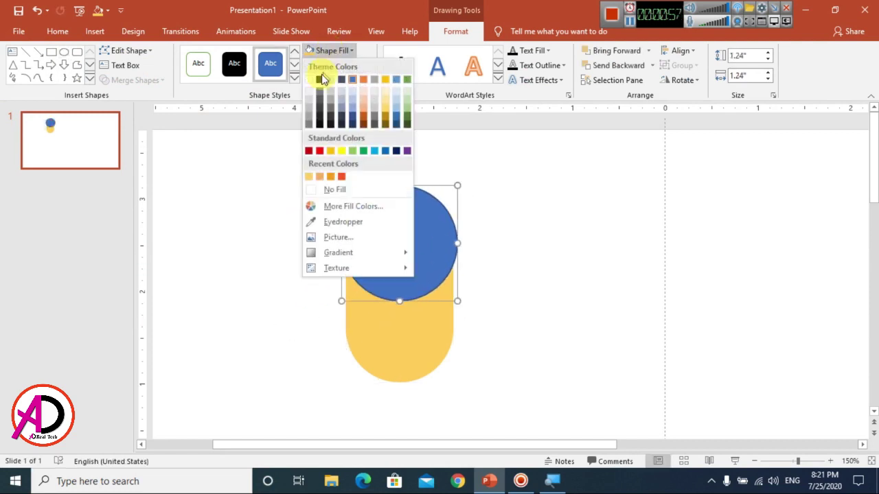
pyautogui.click(317, 81)
pyautogui.click(336, 65)
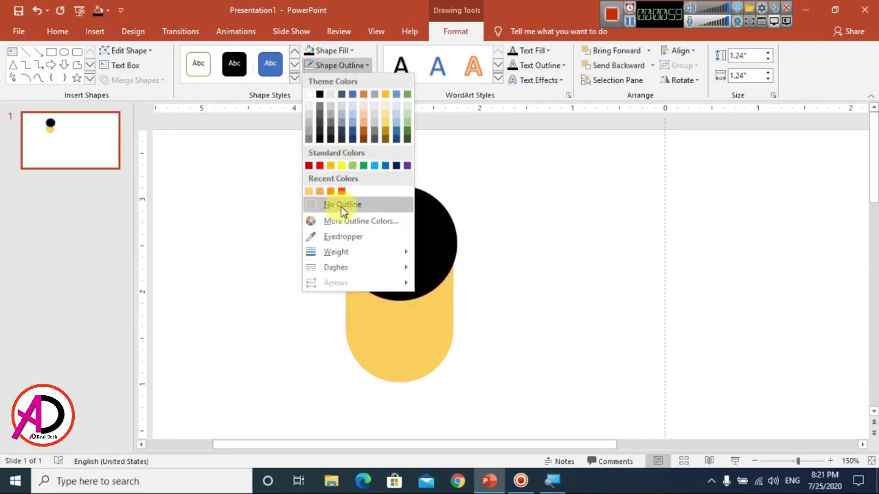
pyautogui.click(341, 203)
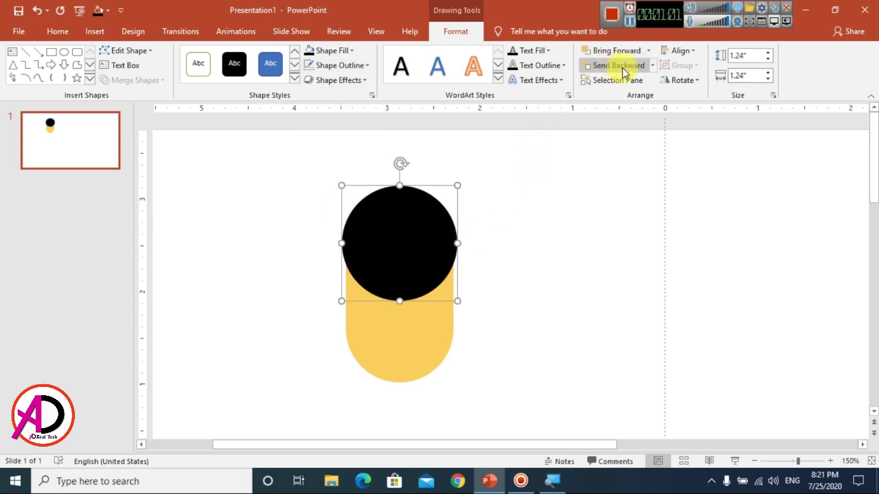
# Step: Send the black circle behind the yellow face shape
pyautogui.rightClick(424, 235)
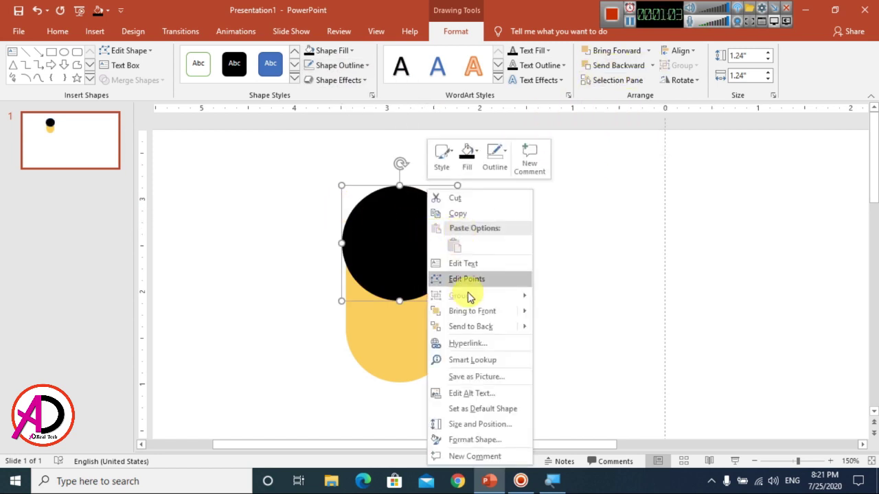
pyautogui.press('Escape')
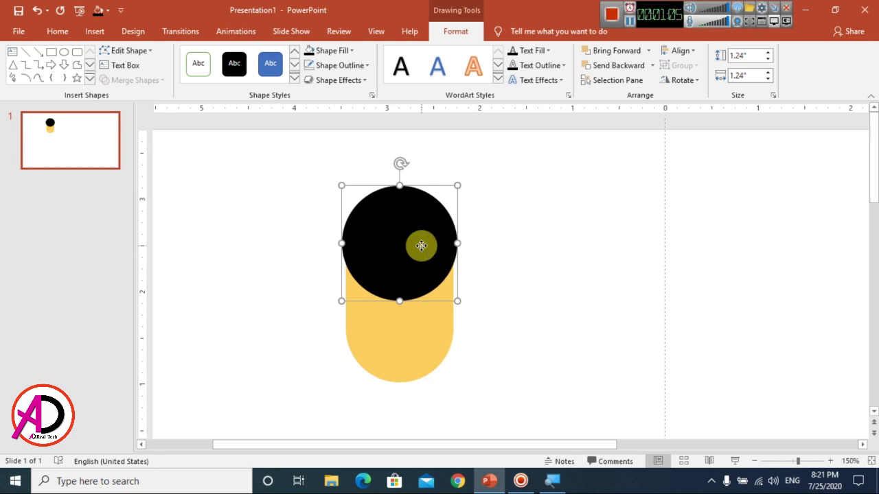
pyautogui.rightClick(418, 245)
pyautogui.moveTo(520, 311)
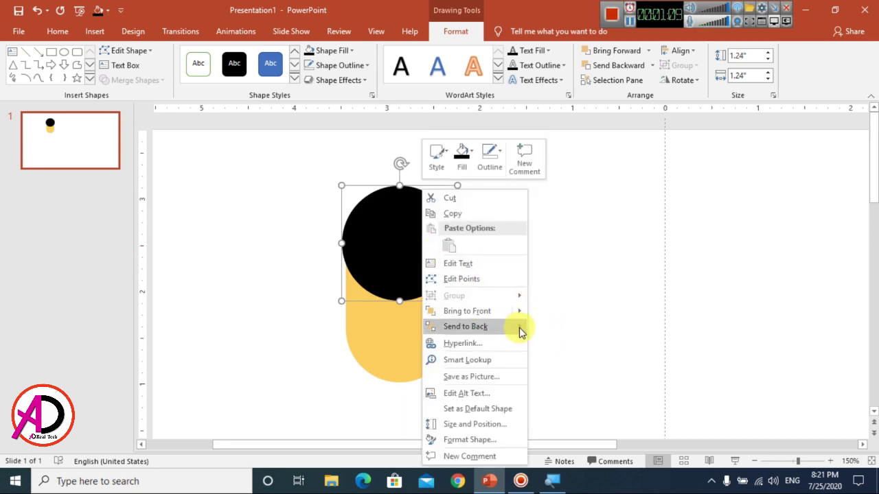
pyautogui.moveTo(525, 332)
pyautogui.click(570, 343)
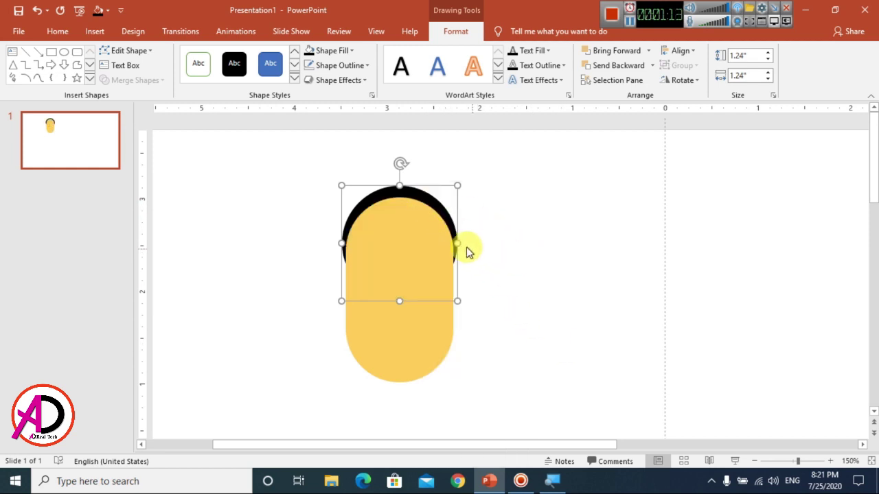
# Step: Enlarge the black circle to about 1.36" high and 1.43" wide, keeping it roughly centered behind the face
pyautogui.moveTo(457, 244); pyautogui.dragTo(464, 243)
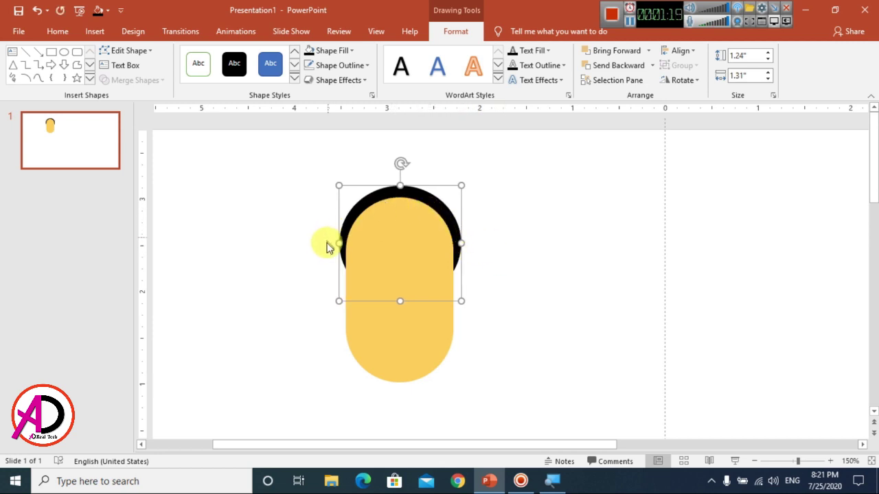
pyautogui.moveTo(338, 186); pyautogui.dragTo(328, 177)
pyautogui.moveTo(402, 188); pyautogui.dragTo(405, 199)
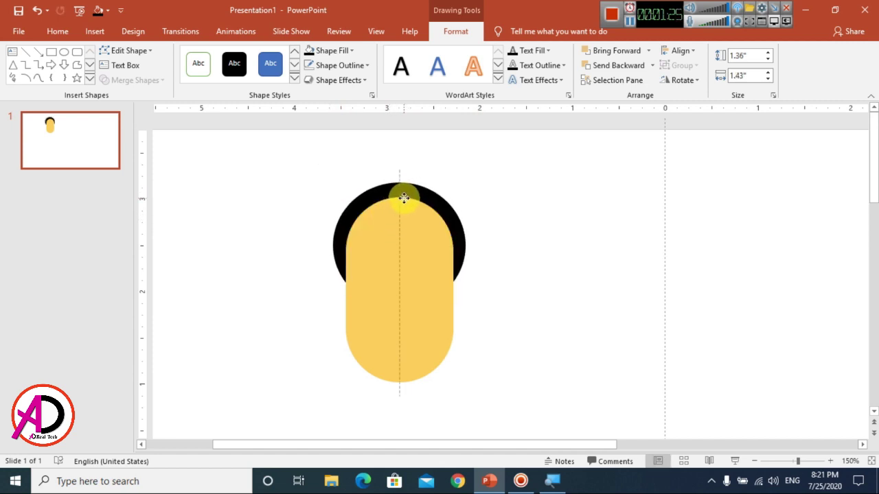
pyautogui.moveTo(404, 198); pyautogui.dragTo(405, 199)
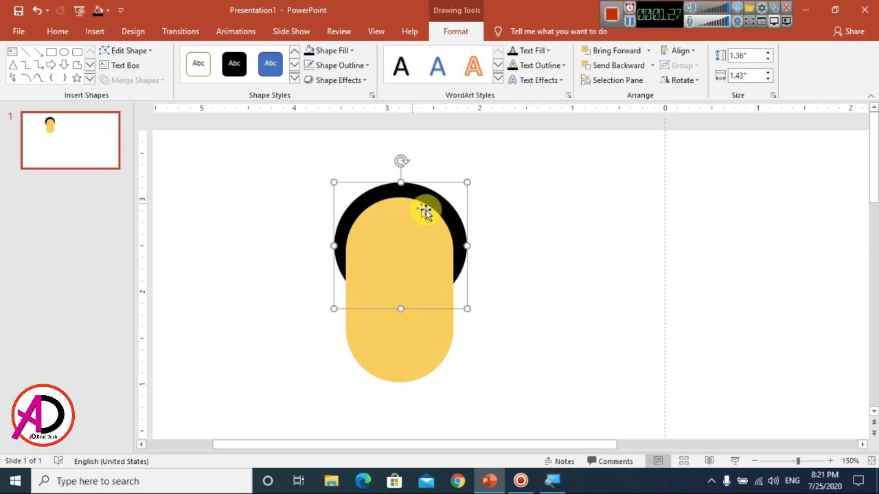
# Step: Draw a black circle without outline and place it as a hair curl about 0.64" across over the head's upper right
pyautogui.click(64, 52)
pyautogui.moveTo(256, 216); pyautogui.dragTo(309, 270)
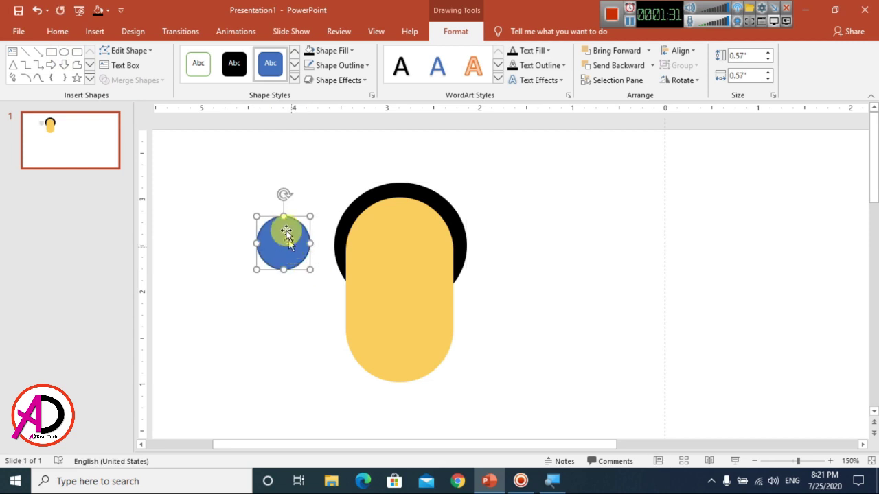
pyautogui.click(331, 51)
pyautogui.click(319, 94)
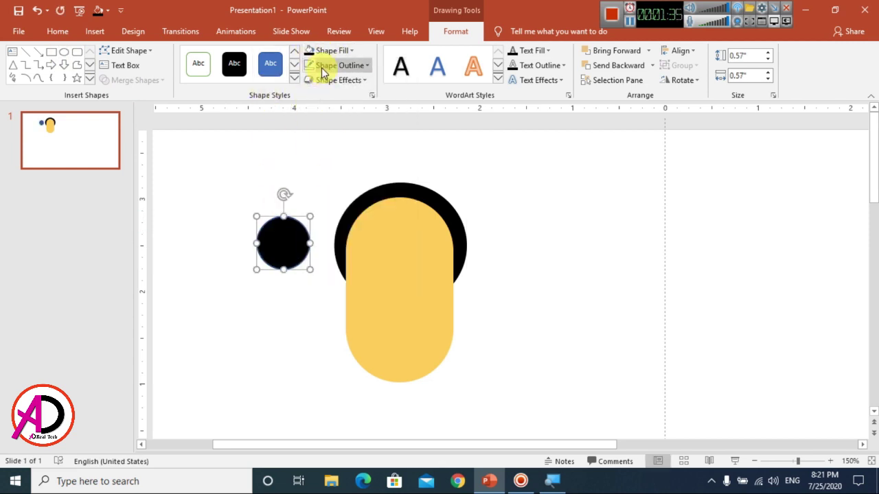
pyautogui.click(336, 66)
pyautogui.click(333, 204)
pyautogui.moveTo(291, 233); pyautogui.dragTo(465, 168)
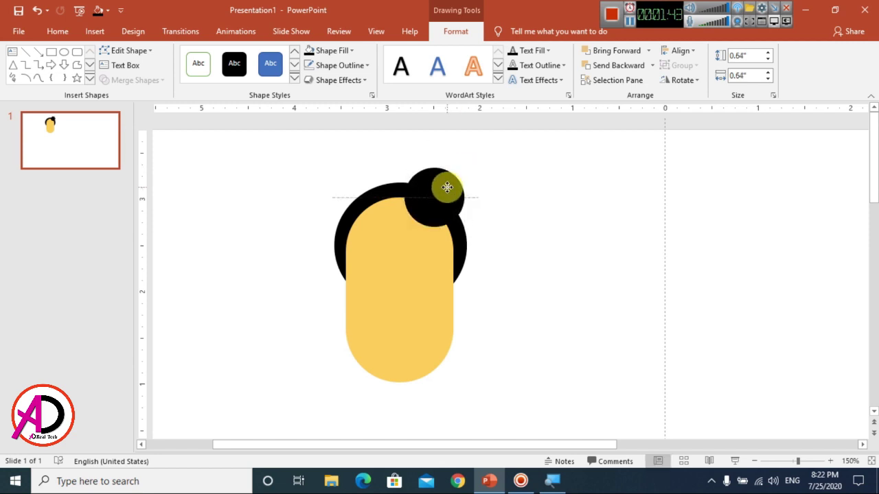
# Step: Paste a copy of the hair circle, shrink it and place it just below the first curl at the head's right side
pyautogui.click(57, 32)
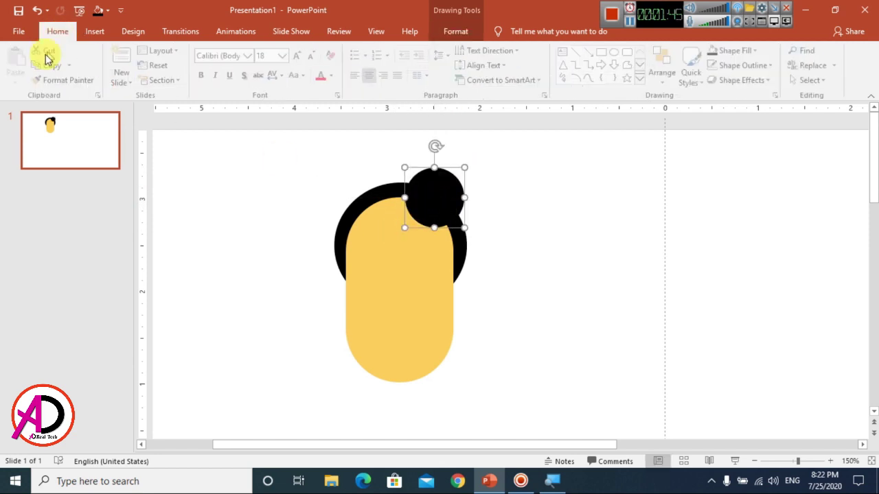
pyautogui.click(23, 60)
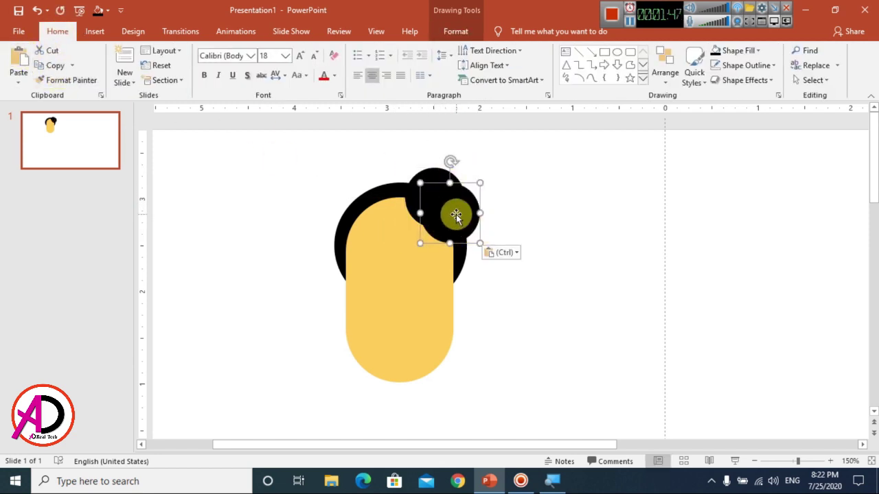
pyautogui.moveTo(455, 213)
pyautogui.mouseDown()
pyautogui.moveTo(477, 213)
pyautogui.moveTo(460, 216)
pyautogui.mouseUp()
pyautogui.moveTo(444, 243); pyautogui.dragTo(453, 232)
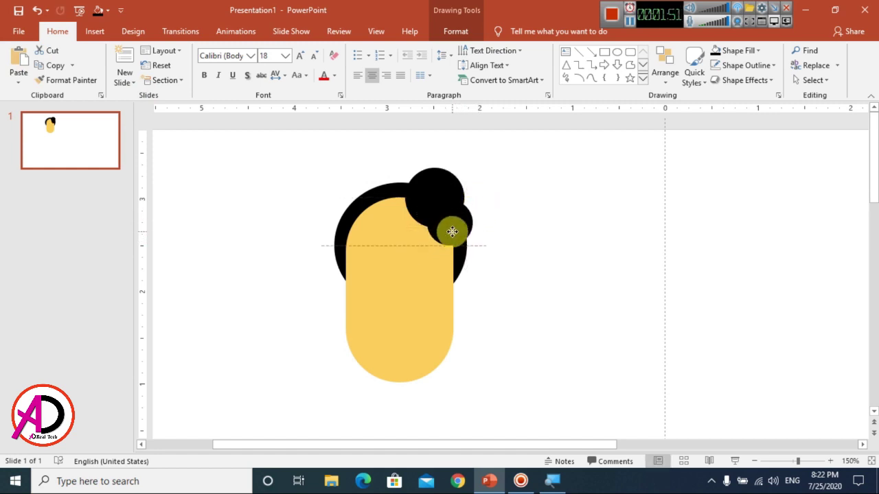
pyautogui.moveTo(457, 231); pyautogui.dragTo(457, 231)
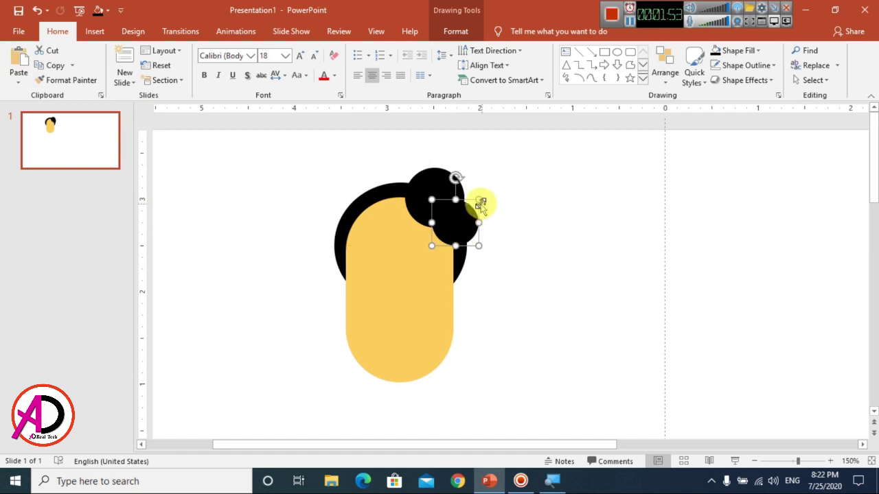
# Step: Shrink the lower right curl slightly and add another black hair circle at the top of the head, left of the large curl
pyautogui.moveTo(478, 202); pyautogui.dragTo(387, 203)
pyautogui.moveTo(372, 195); pyautogui.dragTo(390, 207)
pyautogui.moveTo(352, 172); pyautogui.dragTo(392, 197)
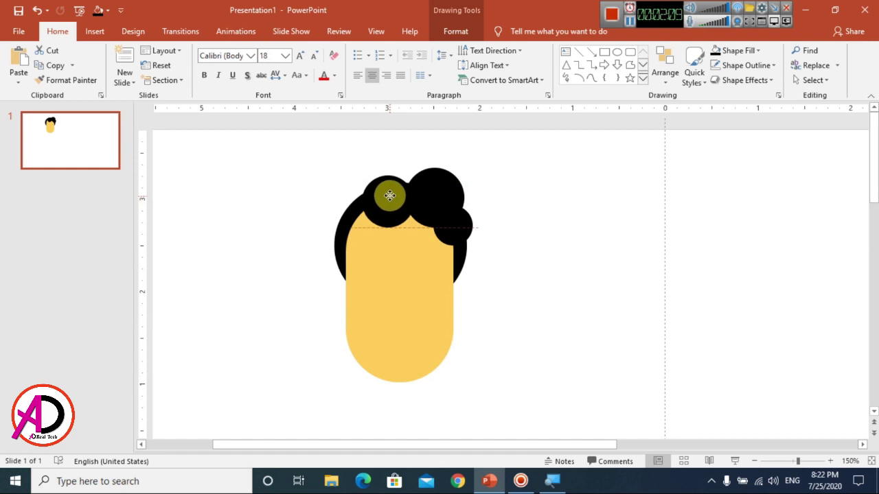
pyautogui.moveTo(389, 196)
pyautogui.mouseDown()
pyautogui.moveTo(381, 192)
pyautogui.moveTo(391, 198)
pyautogui.mouseUp()
# Step: Duplicate the top left hair circle, shrink the copy and place it over the head's left temple
pyautogui.hotkey('ctrl', 'd')
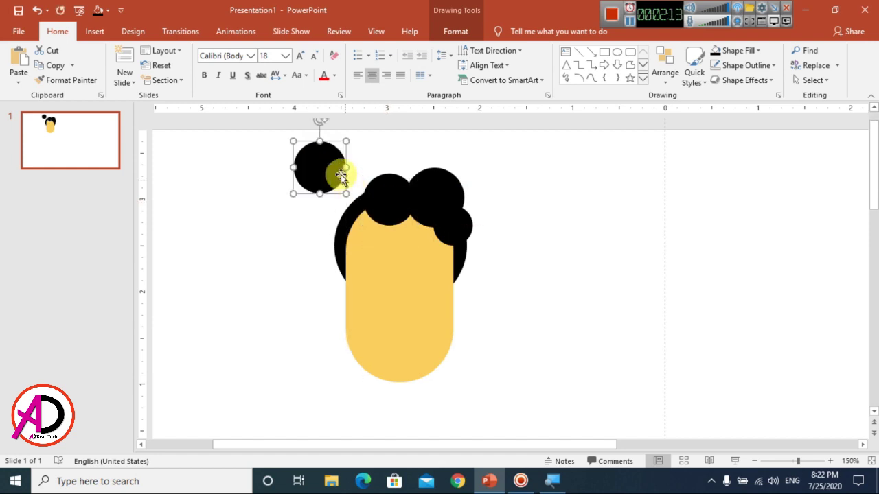
pyautogui.moveTo(334, 172); pyautogui.dragTo(357, 210)
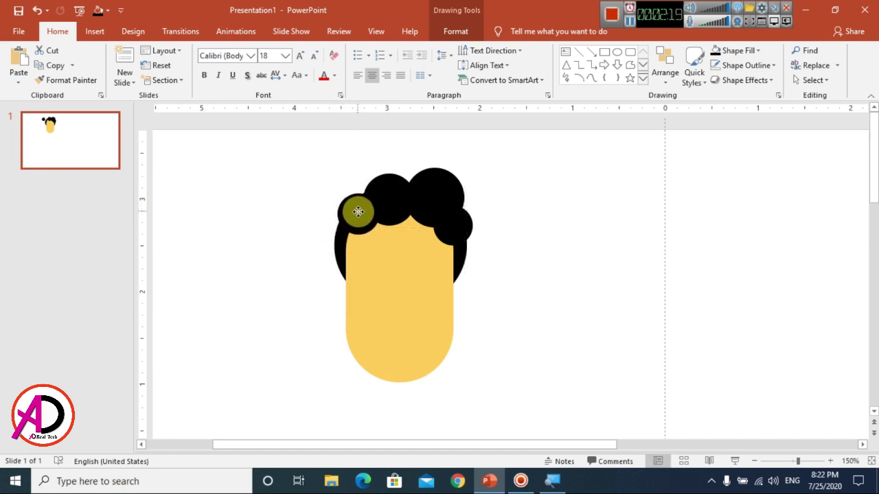
pyautogui.moveTo(360, 214); pyautogui.dragTo(360, 216)
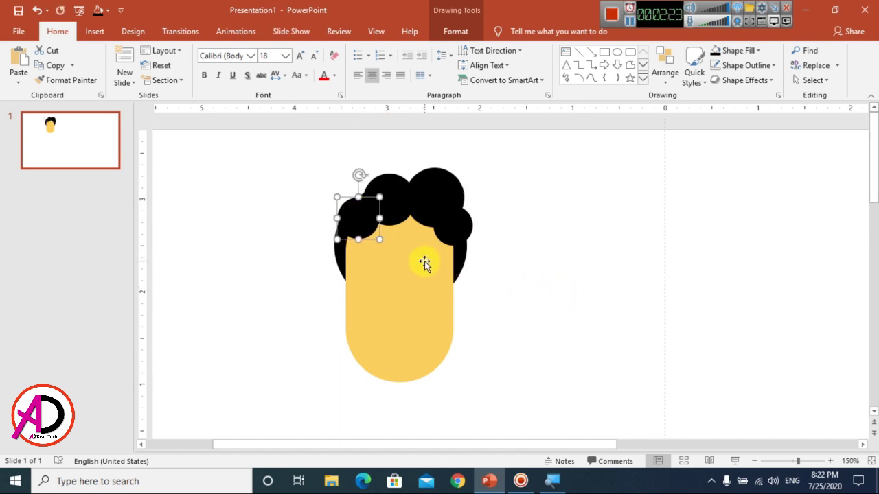
pyautogui.click(599, 277)
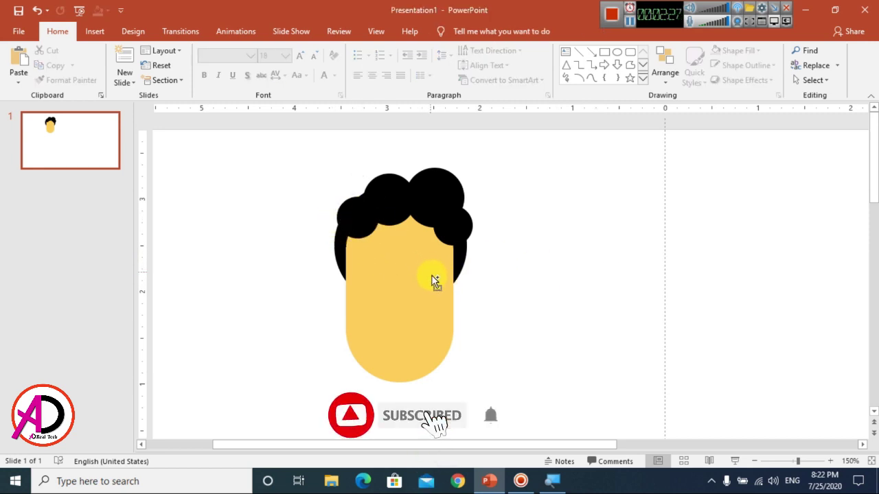
# Step: Make a copy of the left hair circle, shrink it to a small dot and place it as the left eye
pyautogui.keyDown('ctrl'); pyautogui.scroll(-5, 435, 282); pyautogui.keyUp('ctrl')
pyautogui.keyDown('ctrl'); pyautogui.scroll(5, 432, 271); pyautogui.keyUp('ctrl')
pyautogui.scroll(2, 432, 267)
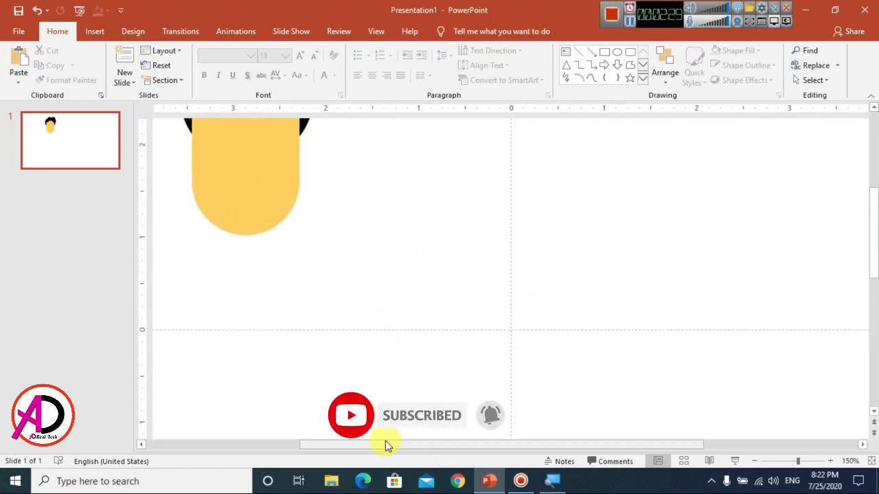
pyautogui.click(387, 443)
pyautogui.scroll(3, 534, 338)
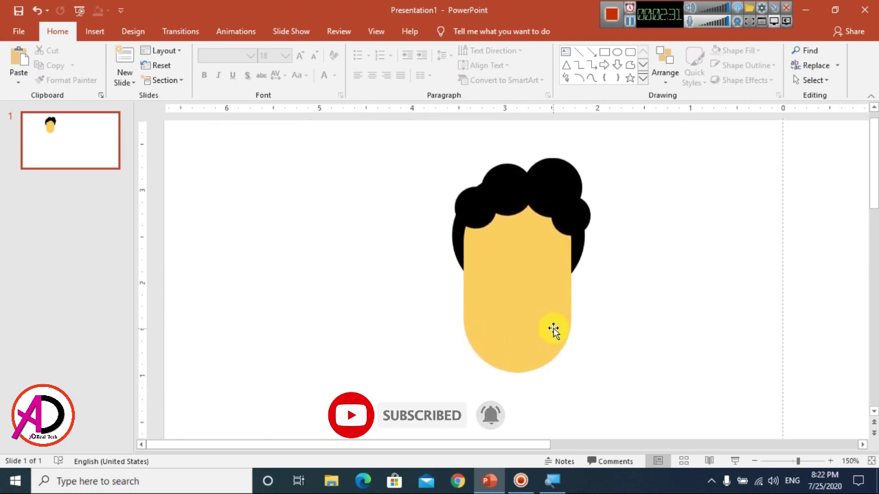
pyautogui.moveTo(476, 199); pyautogui.dragTo(481, 251)
pyautogui.keyDown('shift'); pyautogui.moveTo(501, 223); pyautogui.dragTo(481, 249); pyautogui.keyUp('shift')
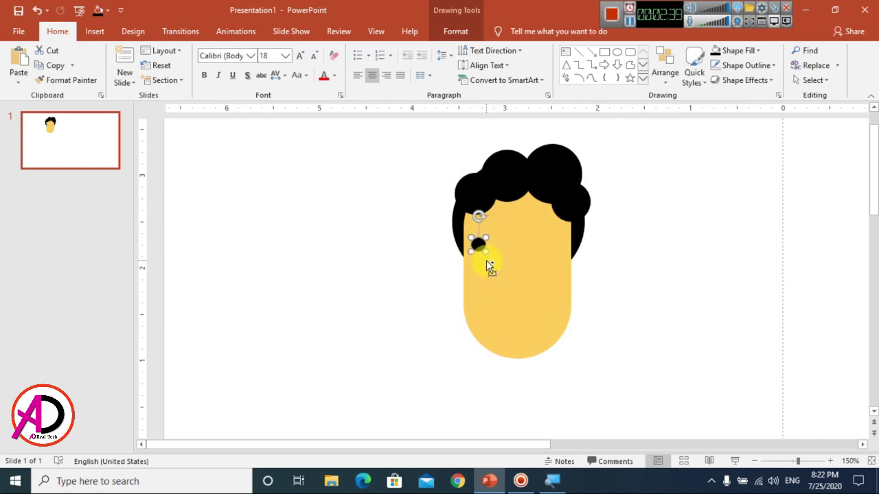
# Step: Duplicate the eye dot, place the copy level with it as the right eye, and shift both eyes right to center them on the face
pyautogui.hotkey('ctrl', 'd')
pyautogui.moveTo(495, 311); pyautogui.dragTo(540, 245)
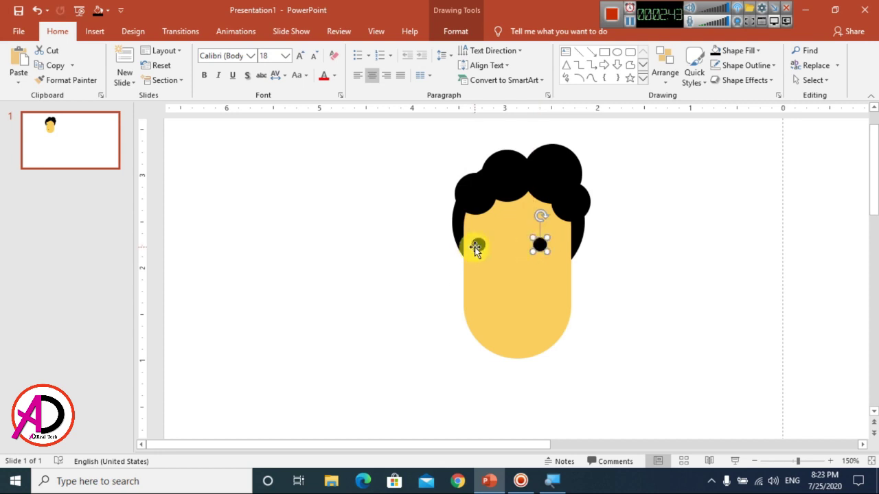
pyautogui.keyDown('shift'); pyautogui.click(475, 246); pyautogui.keyUp('shift')
pyautogui.press('Right')
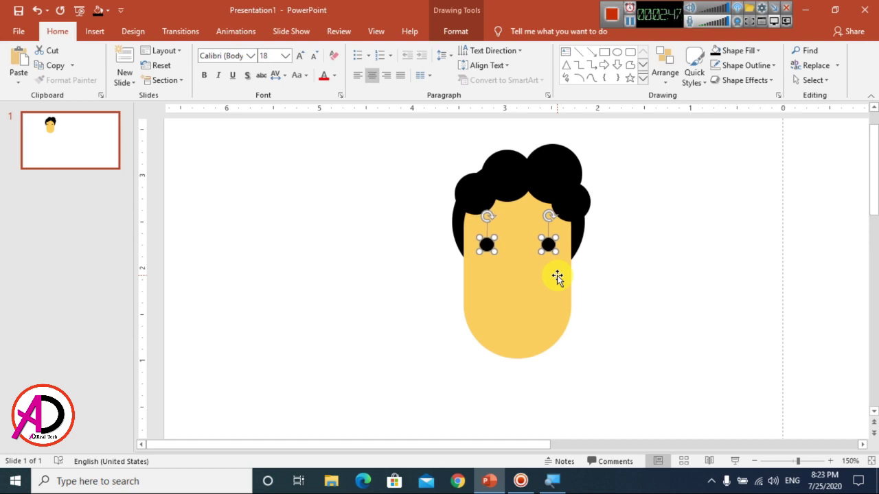
pyautogui.click(683, 274)
pyautogui.click(520, 303)
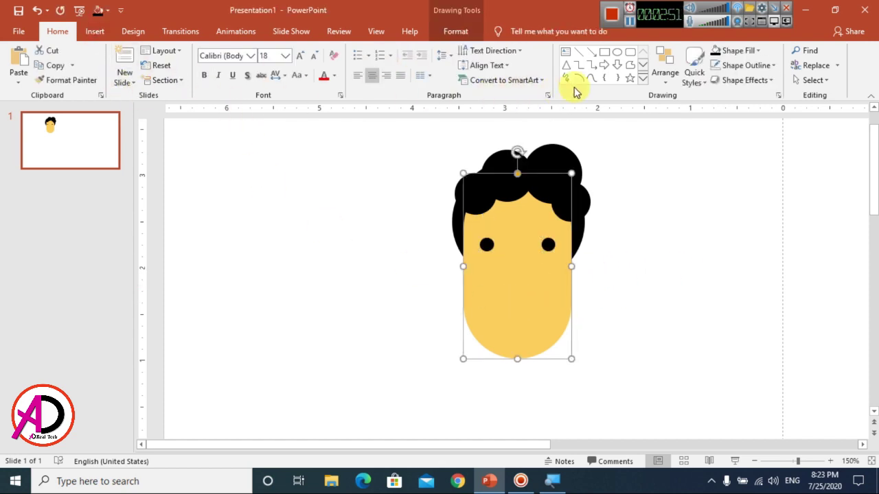
pyautogui.hotkey('shift', 'F10')
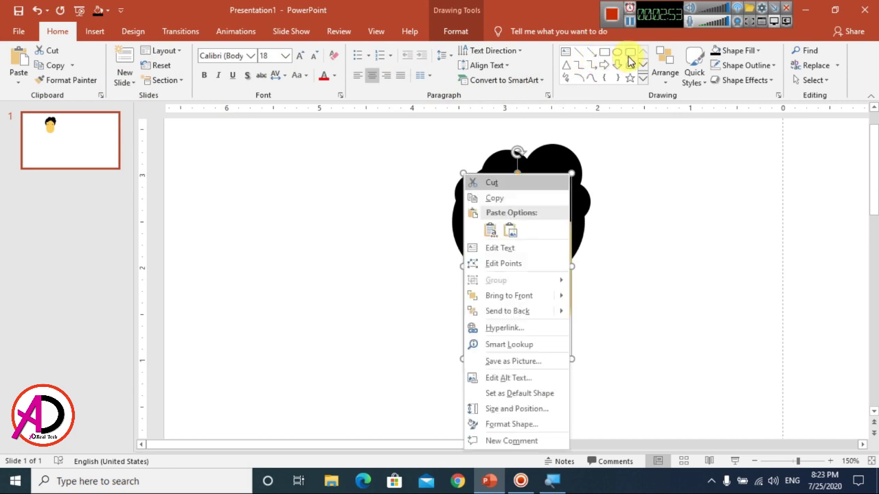
pyautogui.click(632, 190)
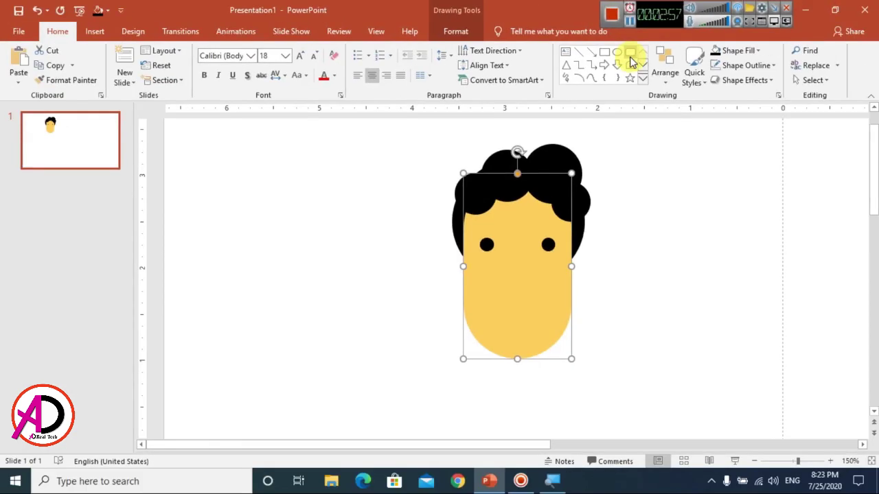
# Step: Draw a fully rounded rectangle about 0.54" high and 0.17" wide and place it between the eyes as the nose
pyautogui.click(630, 54)
pyautogui.moveTo(322, 258); pyautogui.dragTo(341, 308)
pyautogui.moveTo(326, 258); pyautogui.dragTo(352, 262)
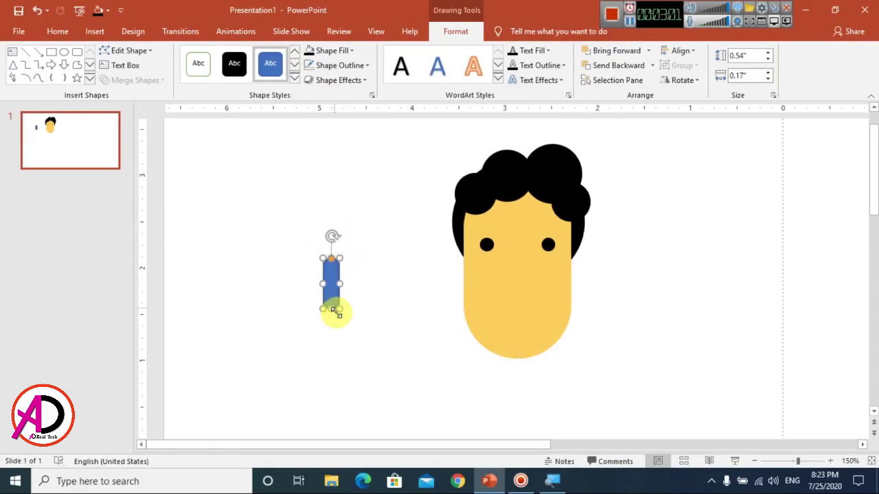
pyautogui.moveTo(329, 291); pyautogui.dragTo(516, 268)
# Step: Fill the nose with the recently used orange and remove its outline
pyautogui.click(346, 54)
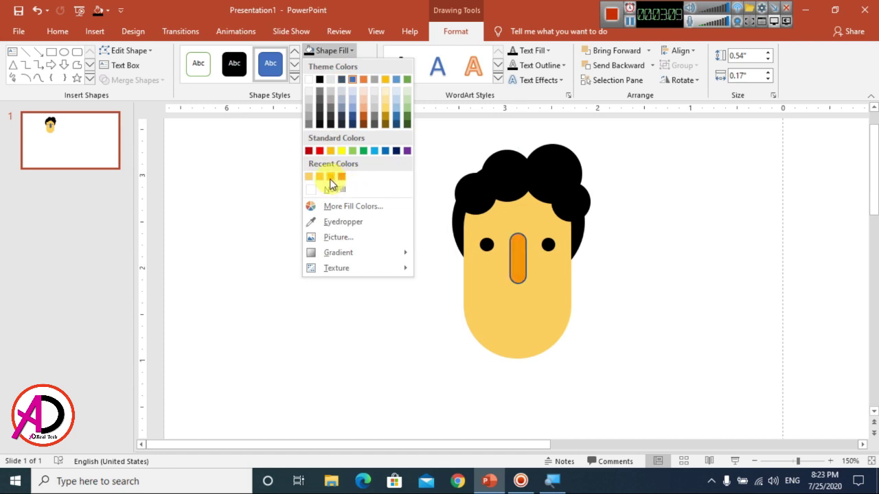
pyautogui.click(331, 178)
pyautogui.click(335, 66)
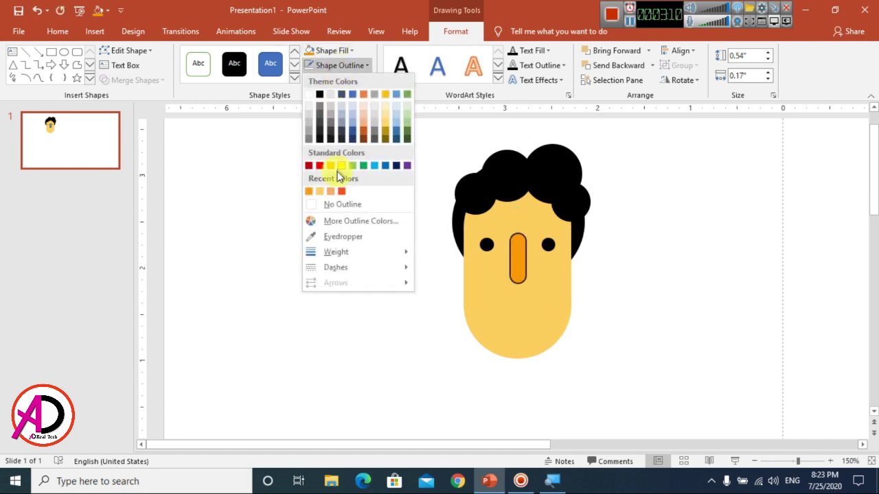
pyautogui.click(344, 206)
# Step: Shrink the nose to about 0.5" high and 0.14" wide and center it between the eyes
pyautogui.moveTo(527, 285); pyautogui.dragTo(521, 282)
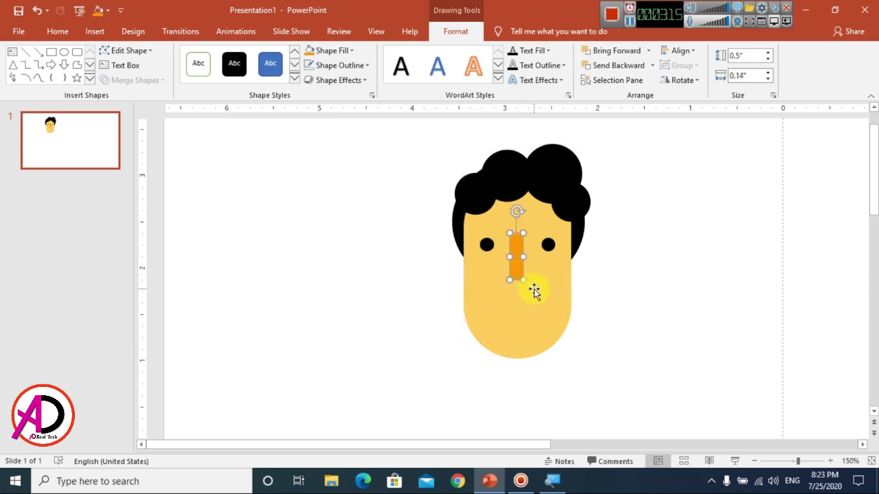
pyautogui.click(652, 289)
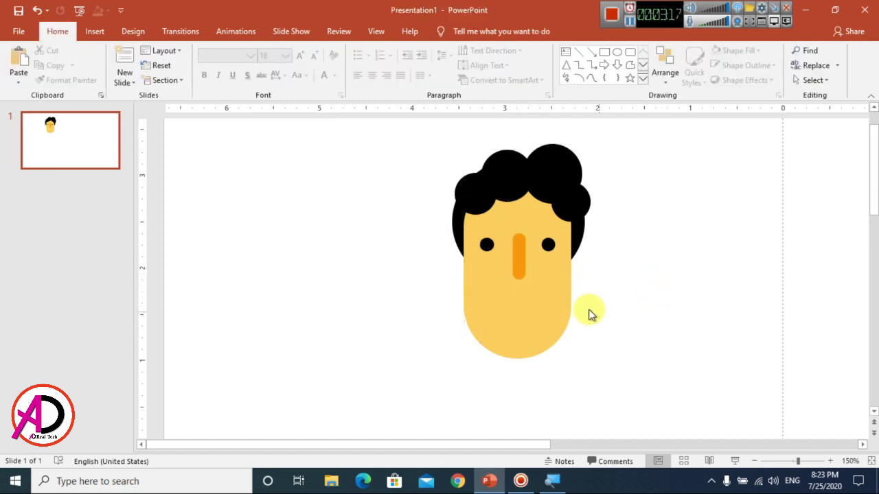
pyautogui.click(522, 269)
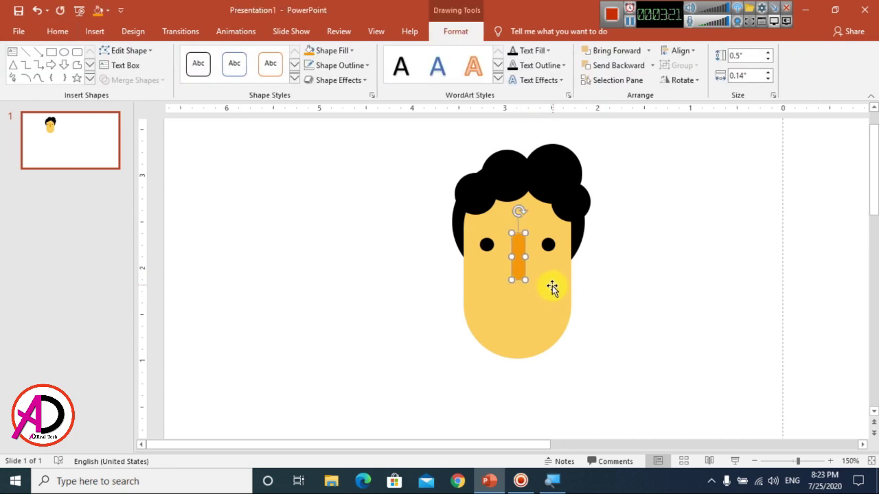
pyautogui.click(679, 307)
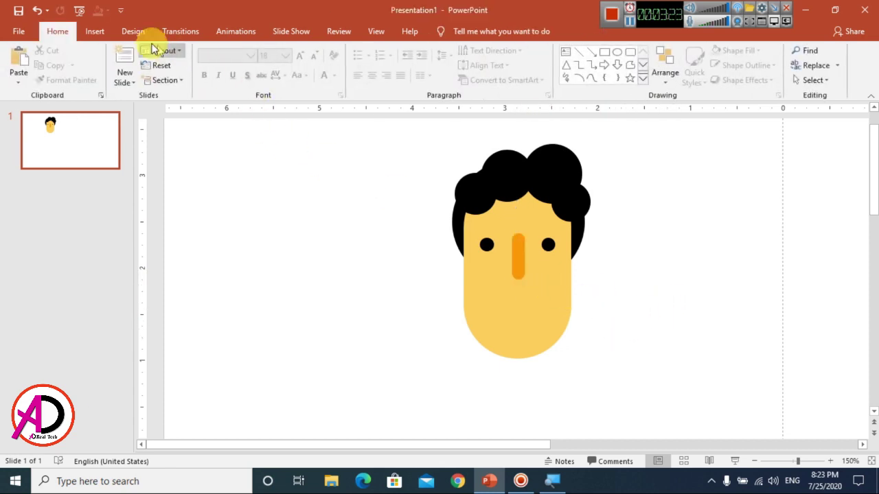
# Step: Draw a circle about 0.55" in diameter on the empty area left of the head
pyautogui.click(101, 28)
pyautogui.click(204, 69)
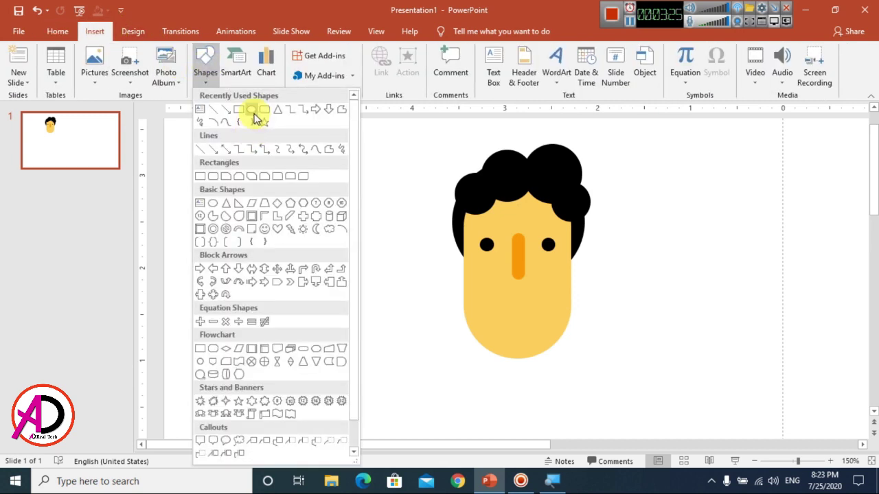
pyautogui.click(252, 114)
pyautogui.moveTo(260, 221); pyautogui.dragTo(310, 263)
pyautogui.moveTo(290, 235); pyautogui.dragTo(326, 258)
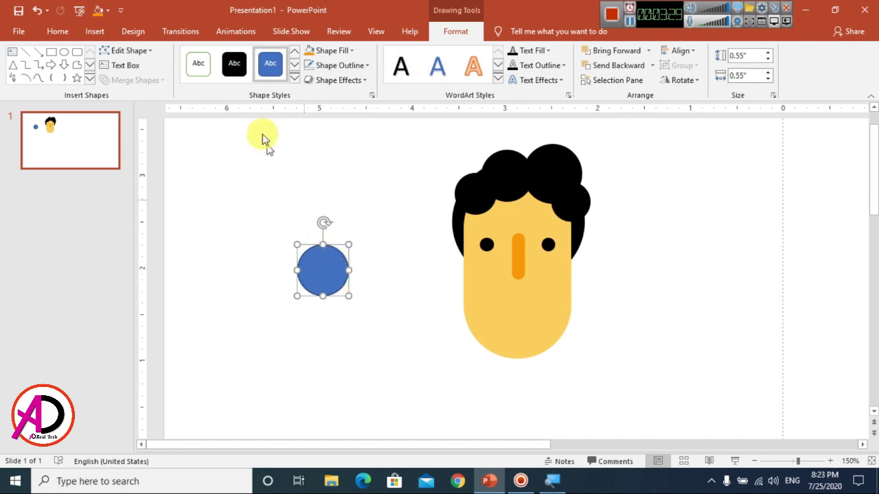
# Step: Draw a rectangle about 0.25" high and 0.66" wide, tilt it down to the right and lay it over the circle's upper part
pyautogui.click(51, 53)
pyautogui.moveTo(250, 214); pyautogui.dragTo(313, 238)
pyautogui.moveTo(283, 195); pyautogui.dragTo(332, 253)
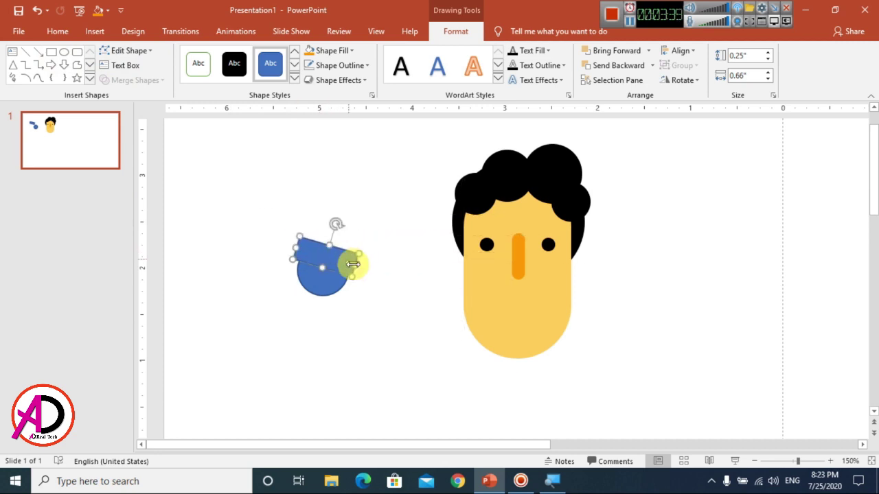
pyautogui.keyDown('shift'); pyautogui.click(319, 286); pyautogui.keyUp('shift')
pyautogui.click(154, 81)
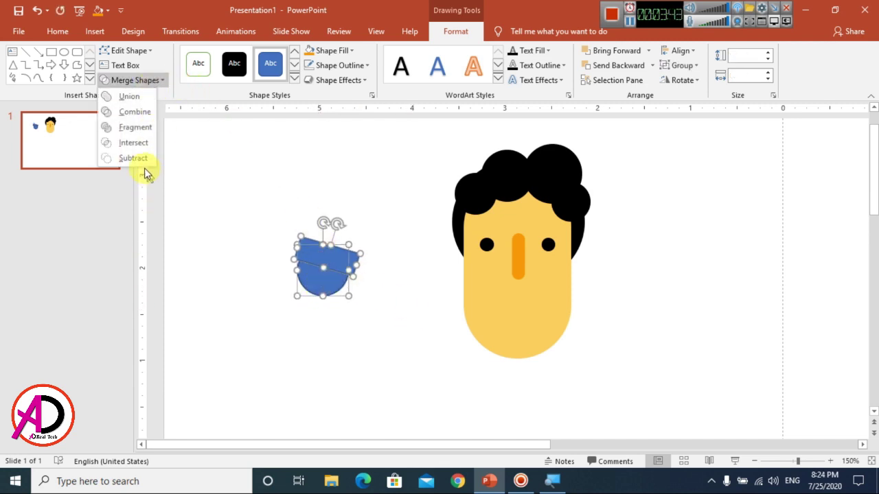
pyautogui.click(314, 210)
pyautogui.click(419, 229)
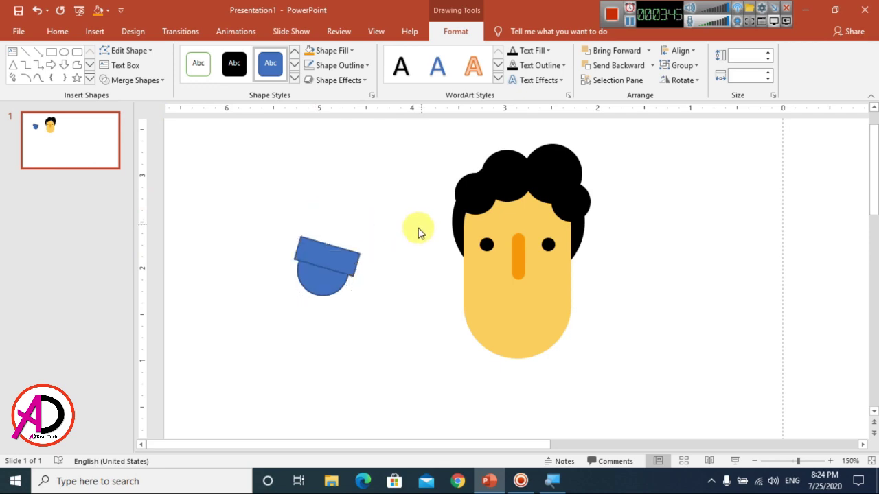
# Step: Try subtracting the tilted rectangle from the circle with Merge Shapes
pyautogui.click(327, 284)
pyautogui.keyDown('shift'); pyautogui.click(341, 254); pyautogui.keyUp('shift')
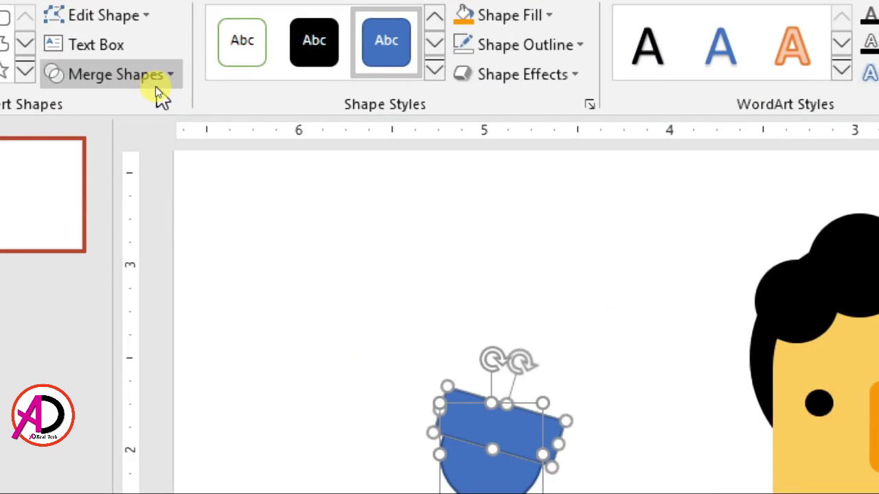
pyautogui.click(155, 86)
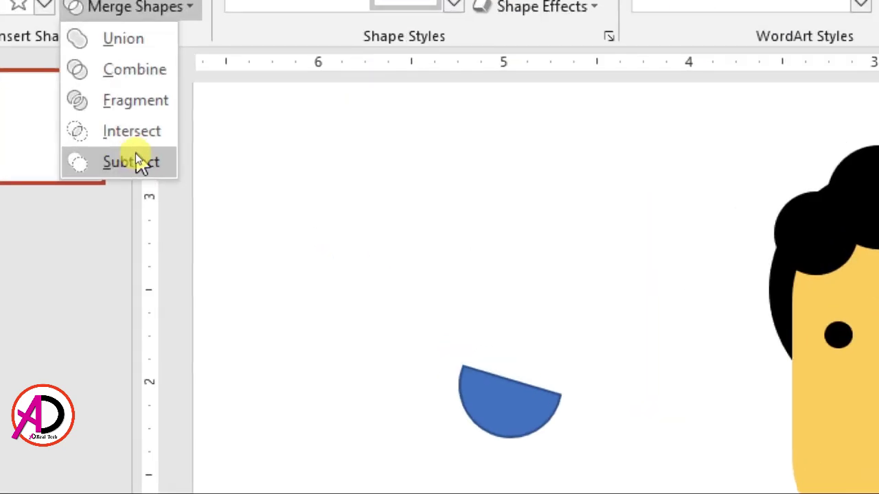
pyautogui.click(136, 159)
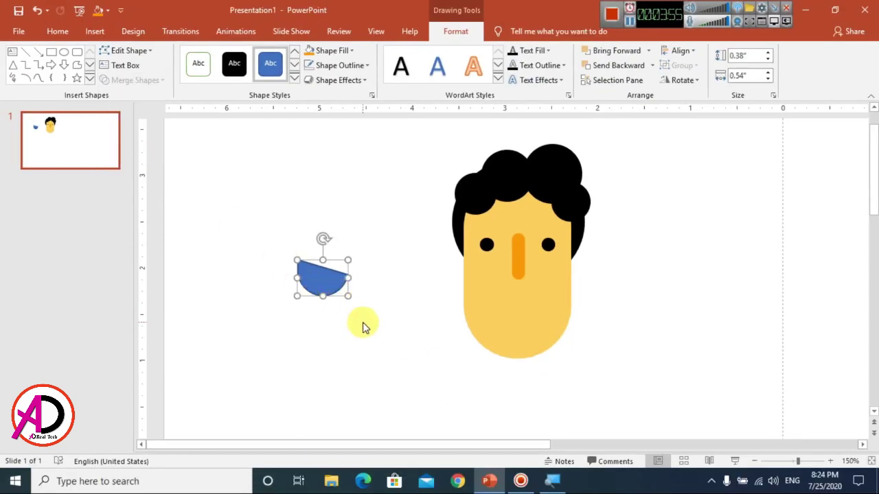
# Step: Undo the subtraction and move the tilted rectangle slightly higher on the circle
pyautogui.hotkey('ctrl', 'z')
pyautogui.click(387, 270)
pyautogui.moveTo(340, 256); pyautogui.dragTo(341, 254)
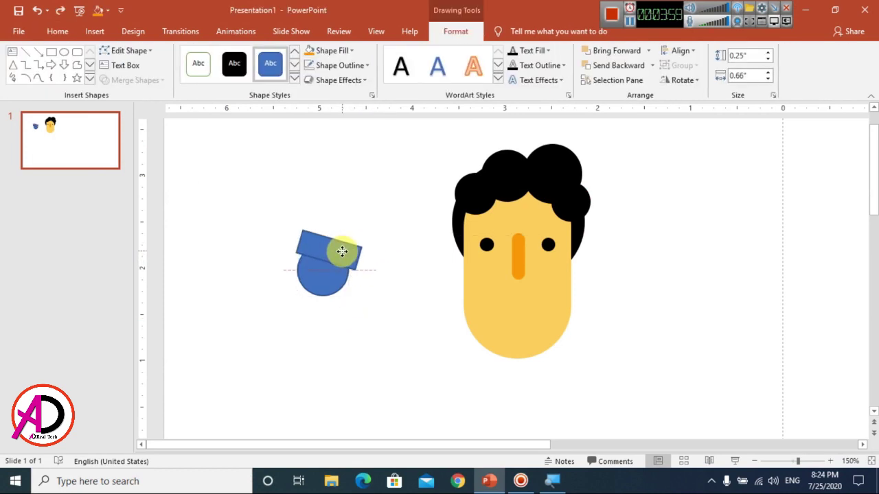
pyautogui.keyDown('shift'); pyautogui.click(330, 276); pyautogui.keyUp('shift')
pyautogui.click(137, 80)
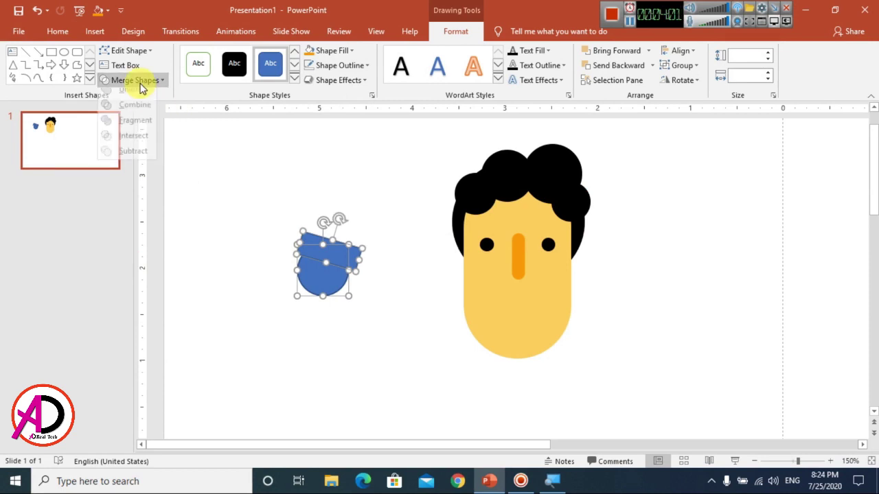
pyautogui.click(141, 157)
pyautogui.click(323, 320)
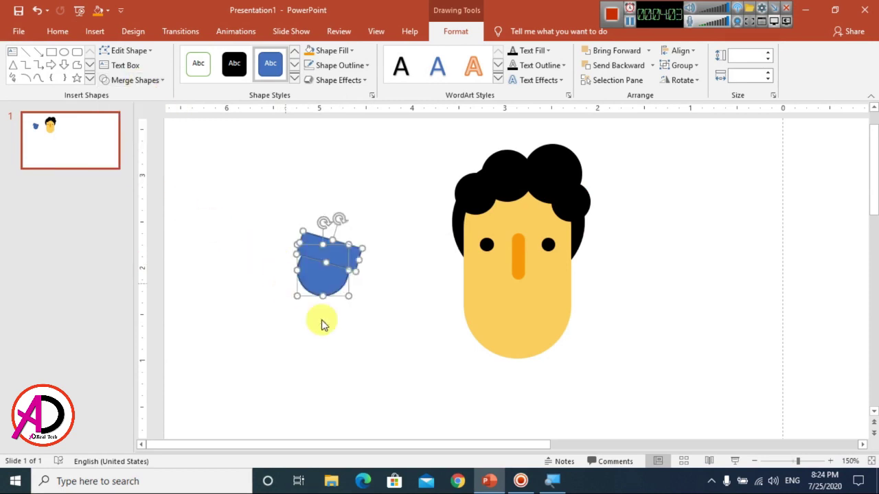
# Step: Subtract the tilted rectangle from the circle, keeping the circle's lower part as a slanted open-mouth shape
pyautogui.click(336, 249)
pyautogui.keyDown('shift'); pyautogui.click(356, 251); pyautogui.keyUp('shift')
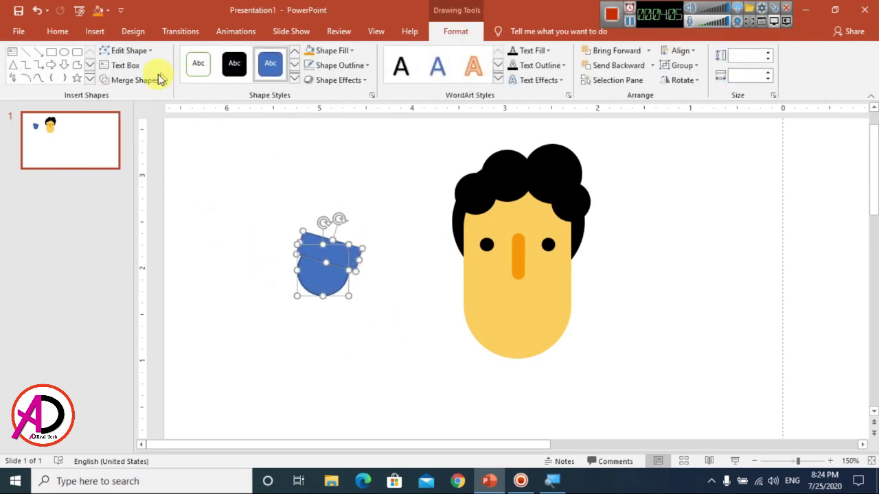
pyautogui.click(134, 80)
pyautogui.click(137, 159)
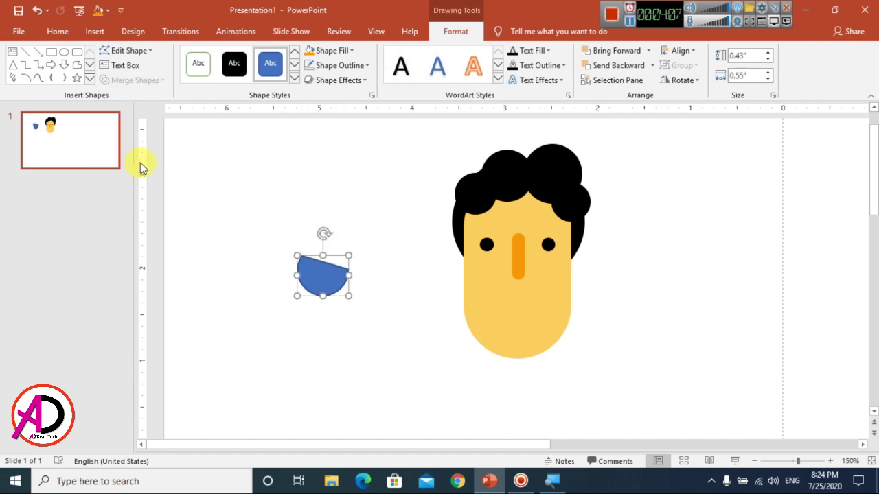
# Step: Fill the cut circle with black, remove its outline and place it below the nose as the mouth
pyautogui.click(332, 50)
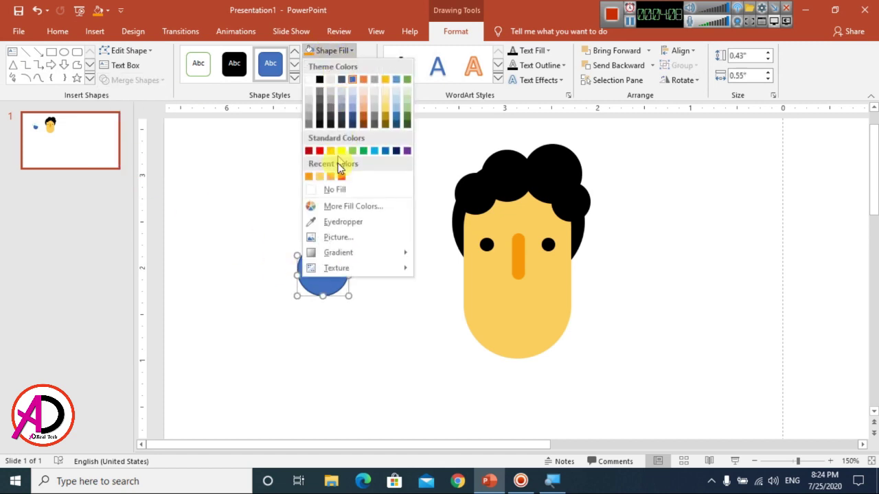
pyautogui.click(319, 80)
pyautogui.click(340, 66)
pyautogui.click(342, 203)
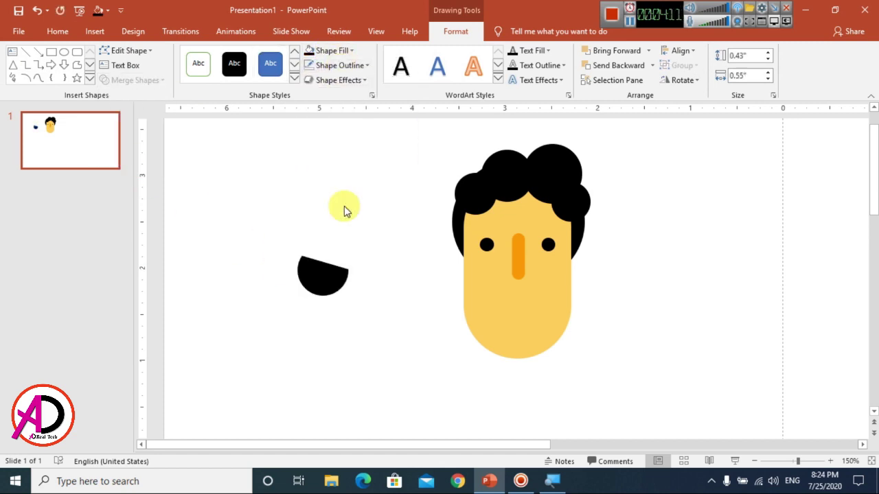
pyautogui.moveTo(343, 290); pyautogui.dragTo(523, 319)
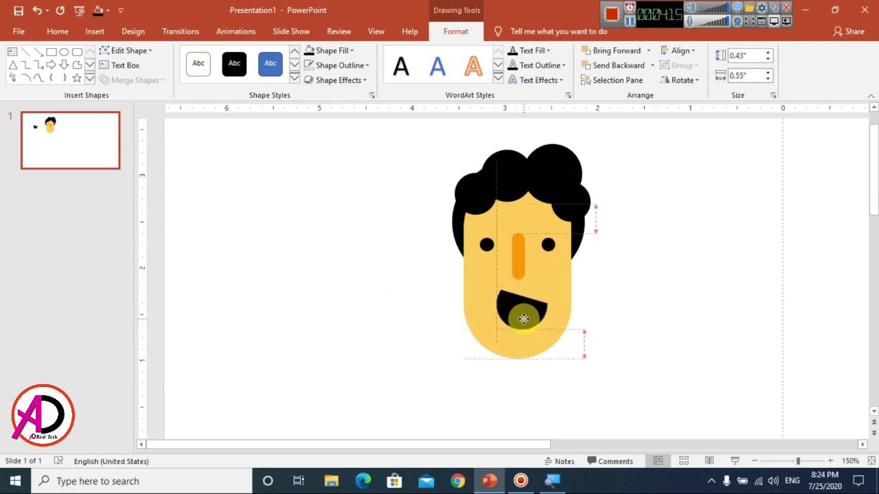
# Step: Duplicate the mouth to the left of the head and draw a new circle overlapping the copy's lower part
pyautogui.moveTo(523, 318); pyautogui.dragTo(366, 289)
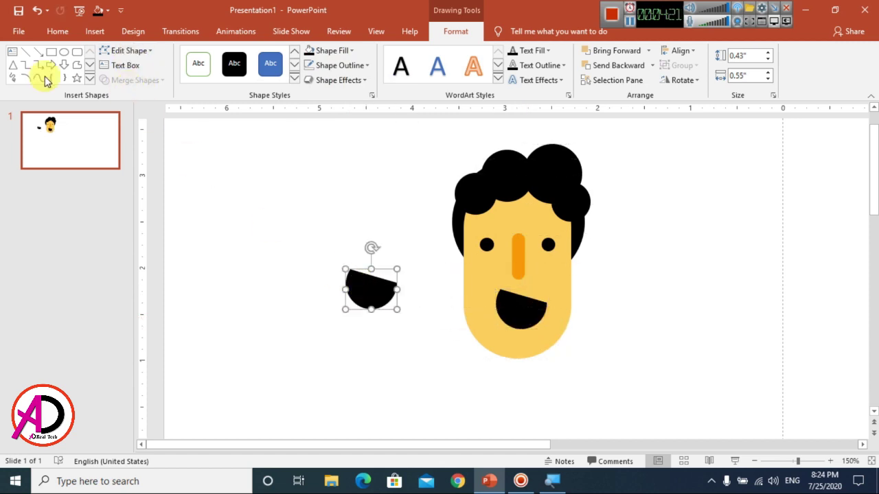
pyautogui.click(63, 52)
pyautogui.moveTo(247, 348); pyautogui.dragTo(361, 304)
# Step: Intersect the new circle with the mouth copy, keeping only their overlap as a tongue shape
pyautogui.keyDown('shift'); pyautogui.click(352, 278); pyautogui.keyUp('shift')
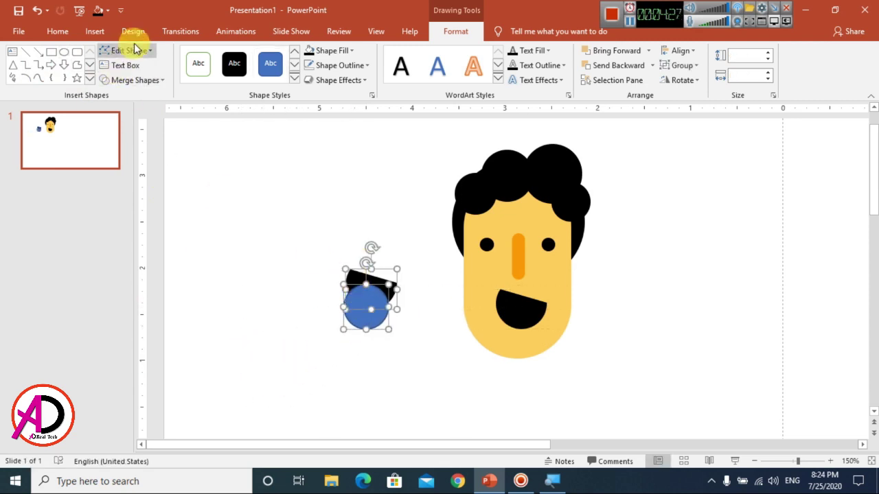
pyautogui.click(137, 81)
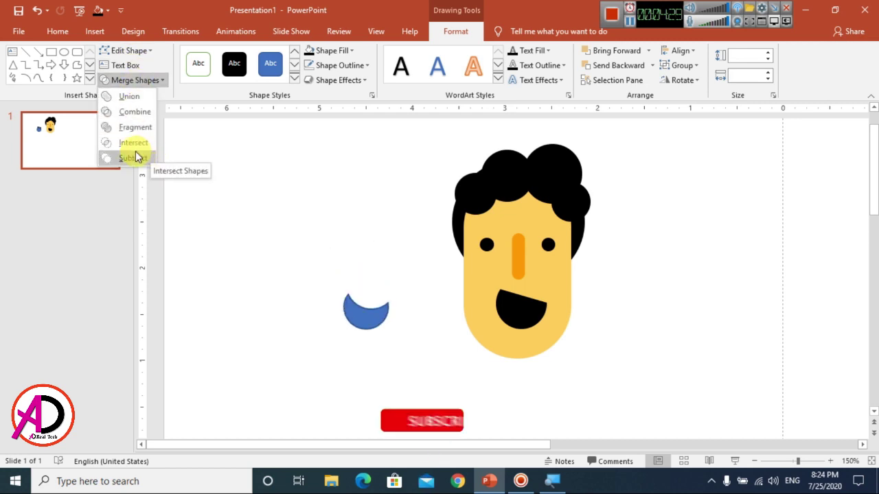
pyautogui.click(138, 145)
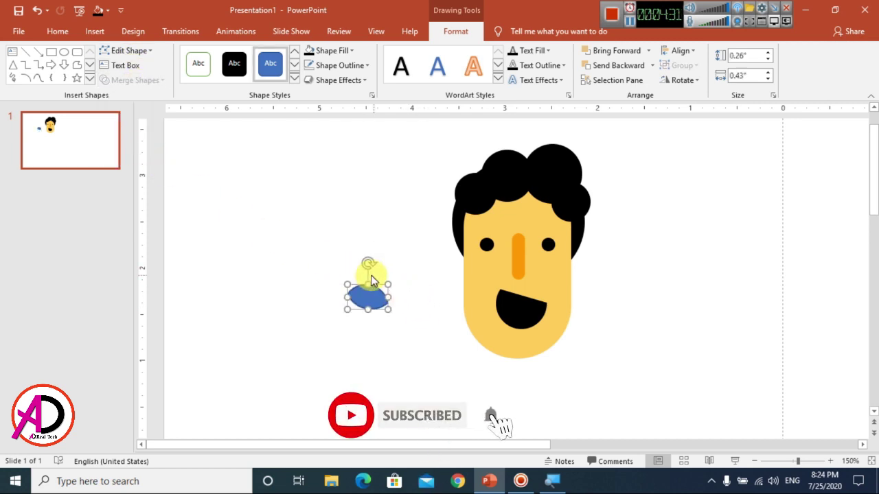
# Step: Fill the tongue shape with the recently used red-orange and remove its outline
pyautogui.click(336, 50)
pyautogui.click(341, 177)
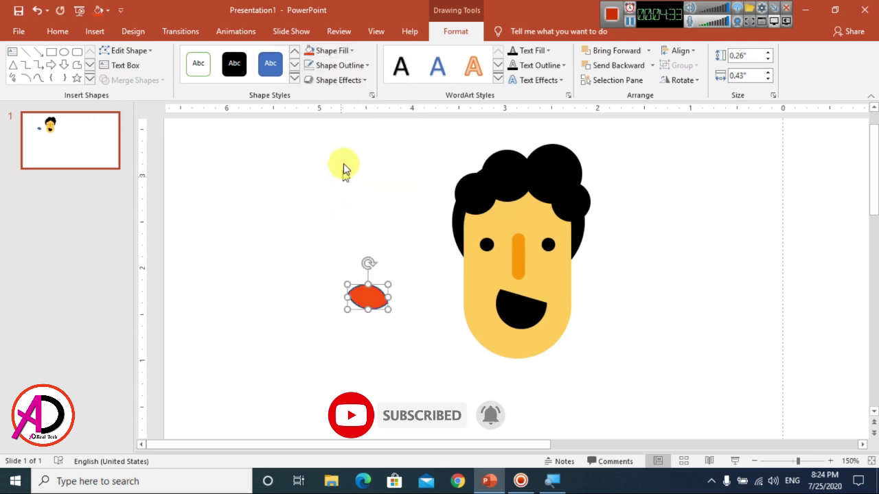
pyautogui.click(338, 69)
pyautogui.click(333, 202)
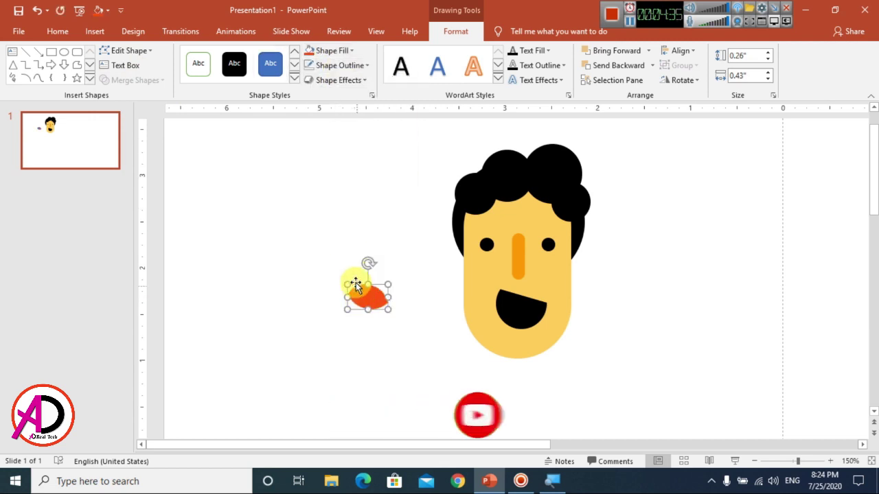
# Step: Place the red-orange tongue inside the mouth, aligning its lower edge with the mouth's lower curve
pyautogui.moveTo(355, 285); pyautogui.dragTo(521, 310)
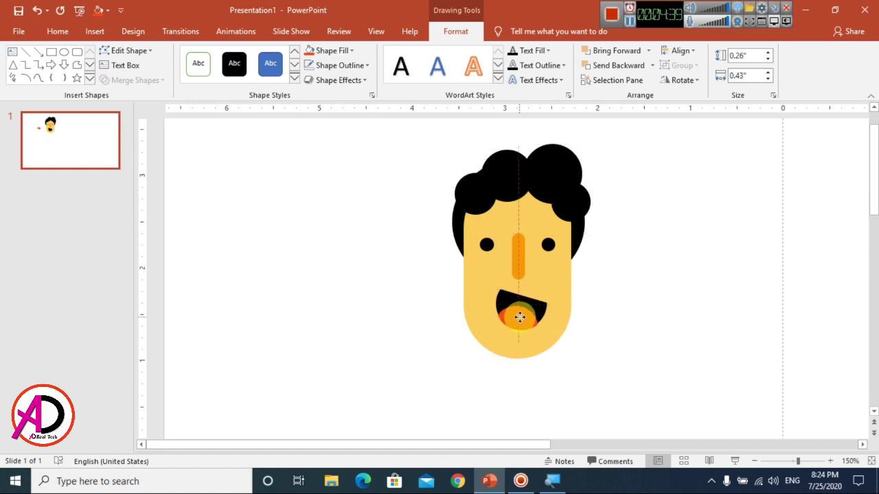
pyautogui.moveTo(520, 317); pyautogui.dragTo(519, 317)
pyautogui.keyDown('ctrl'); pyautogui.scroll(5, 561, 348); pyautogui.keyUp('ctrl')
pyautogui.click(526, 285)
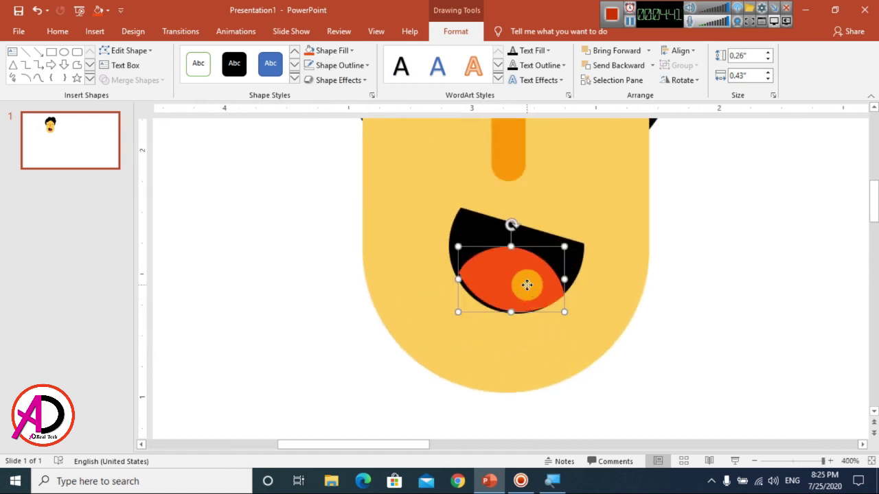
pyautogui.moveTo(525, 285); pyautogui.dragTo(523, 288)
pyautogui.click(664, 328)
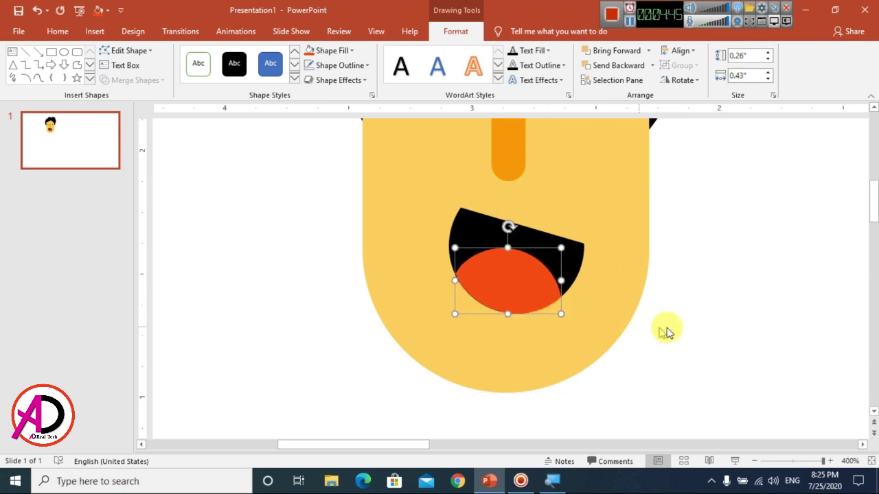
# Step: Lighten the face shape's fill to a paler yellow with a custom colour
pyautogui.keyDown('ctrl'); pyautogui.scroll(-6, 530, 317); pyautogui.keyUp('ctrl')
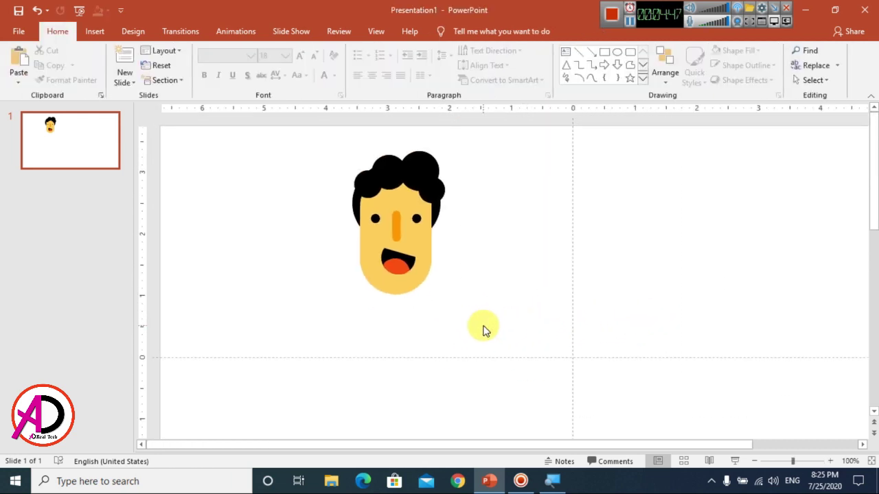
pyautogui.keyDown('ctrl'); pyautogui.scroll(3, 483, 330); pyautogui.keyUp('ctrl')
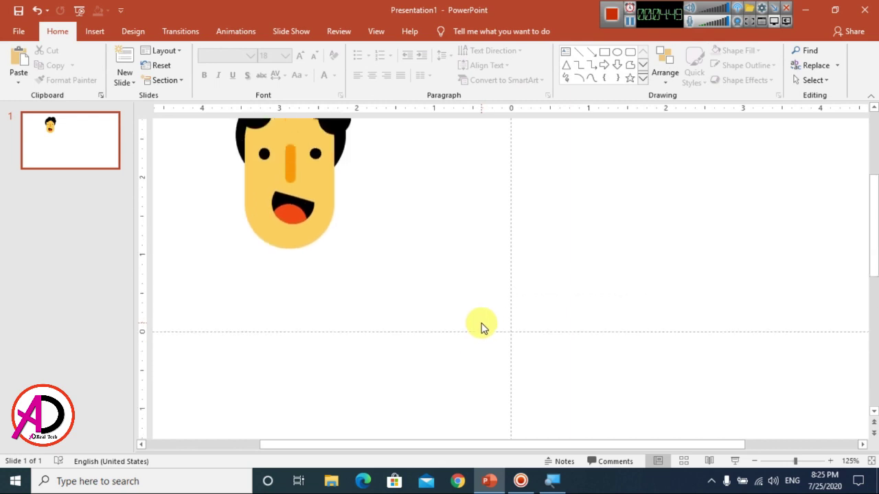
pyautogui.click(315, 219)
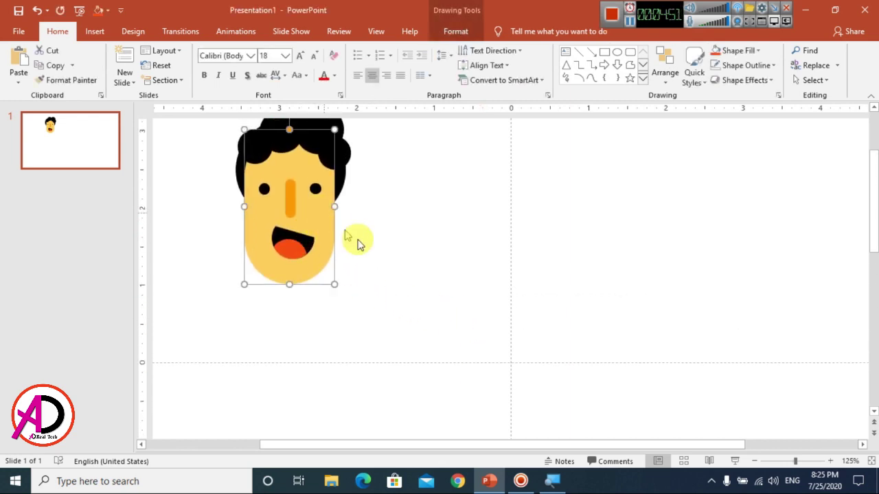
pyautogui.click(442, 31)
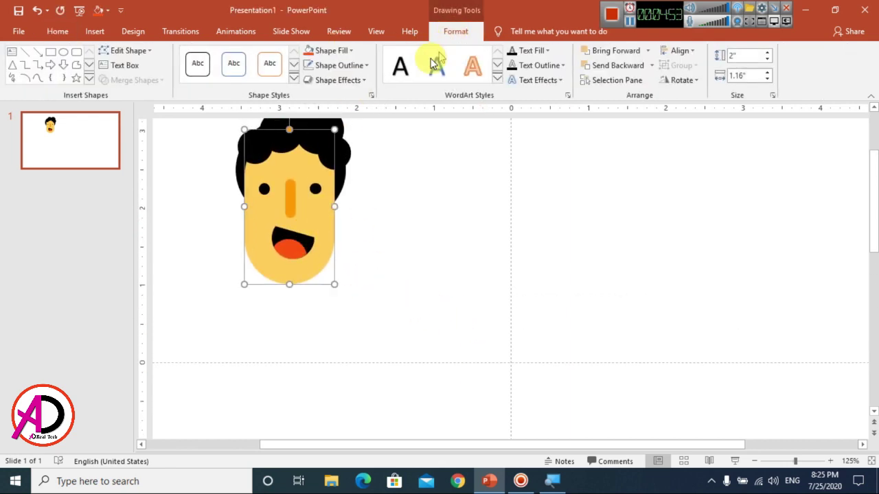
pyautogui.click(334, 50)
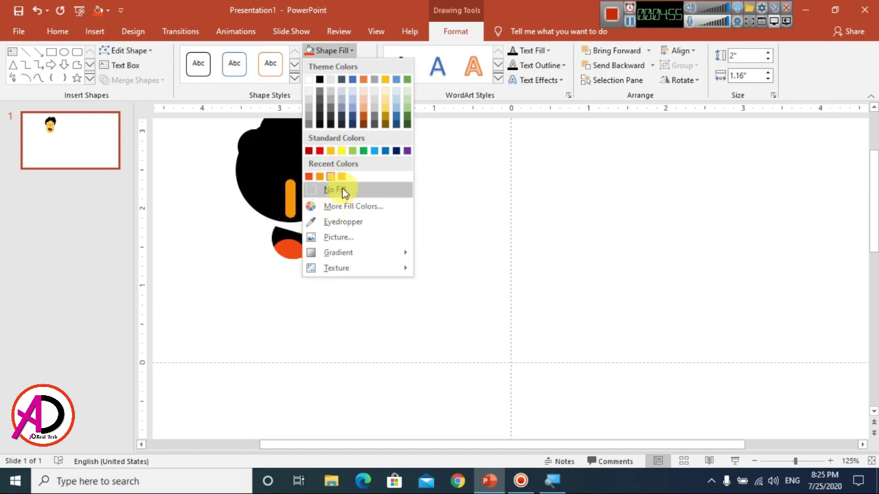
pyautogui.click(350, 208)
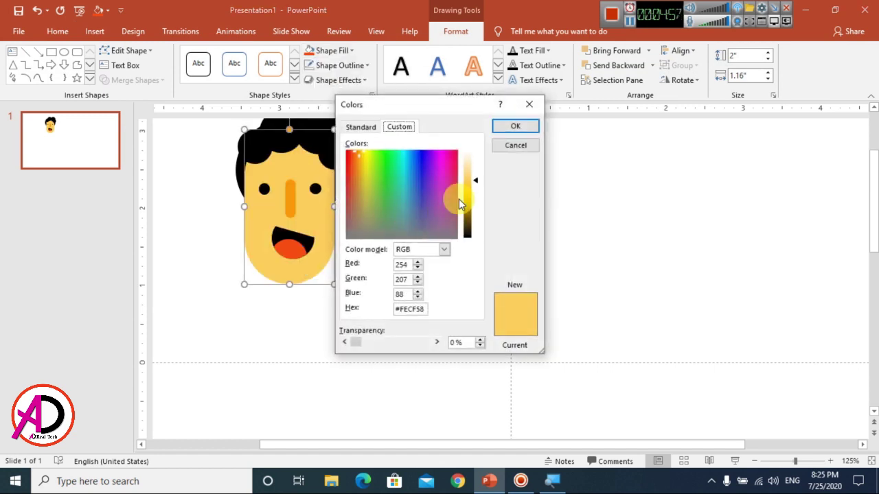
pyautogui.moveTo(479, 181); pyautogui.dragTo(477, 179)
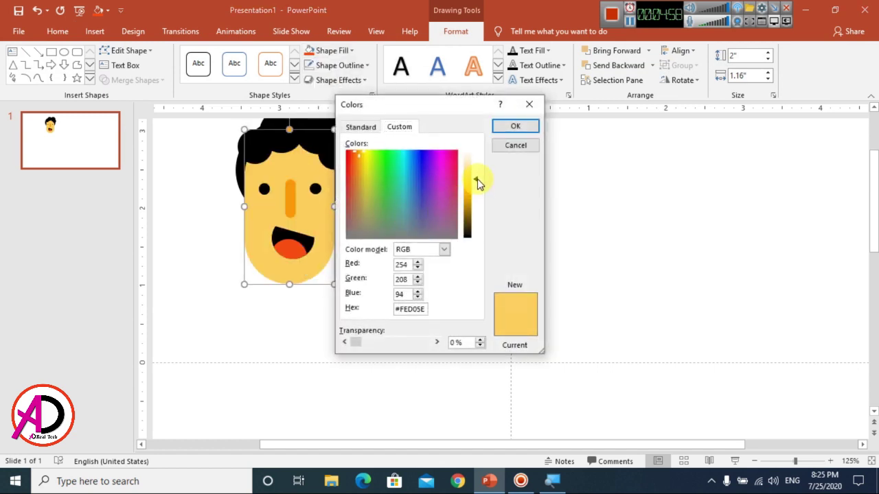
pyautogui.click(515, 127)
pyautogui.click(338, 53)
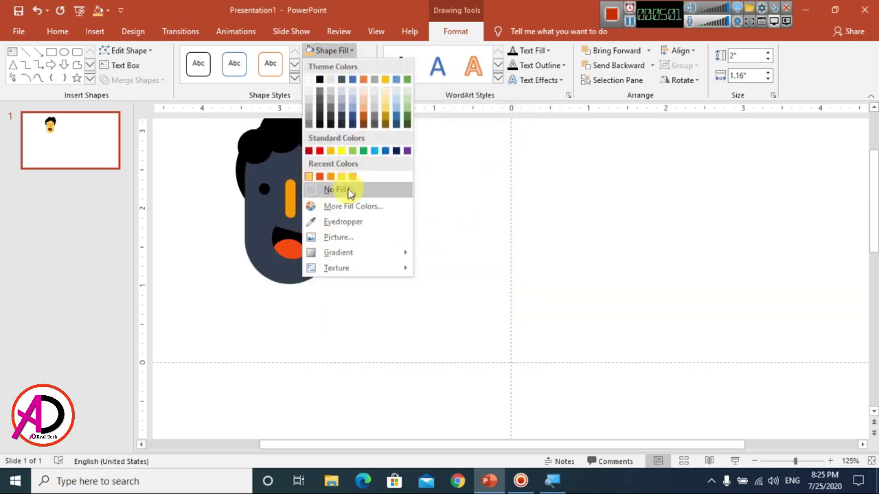
pyautogui.click(349, 206)
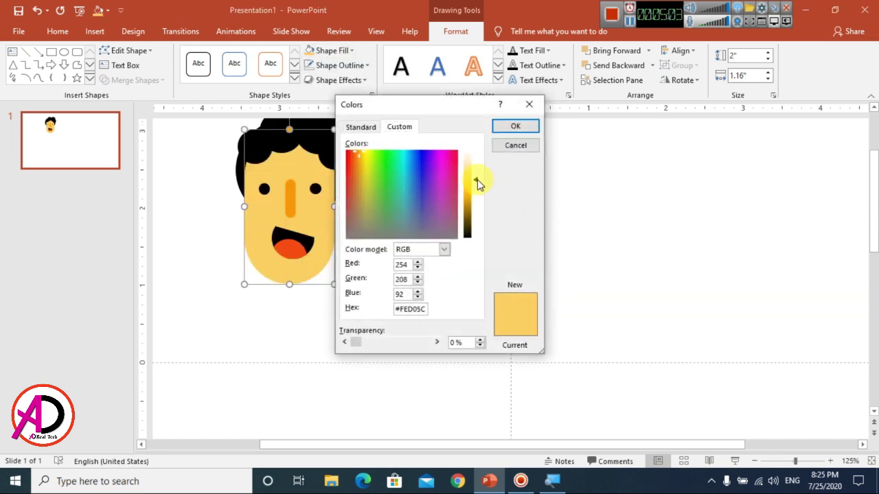
pyautogui.moveTo(477, 179); pyautogui.dragTo(475, 174)
pyautogui.click(513, 129)
pyautogui.click(402, 285)
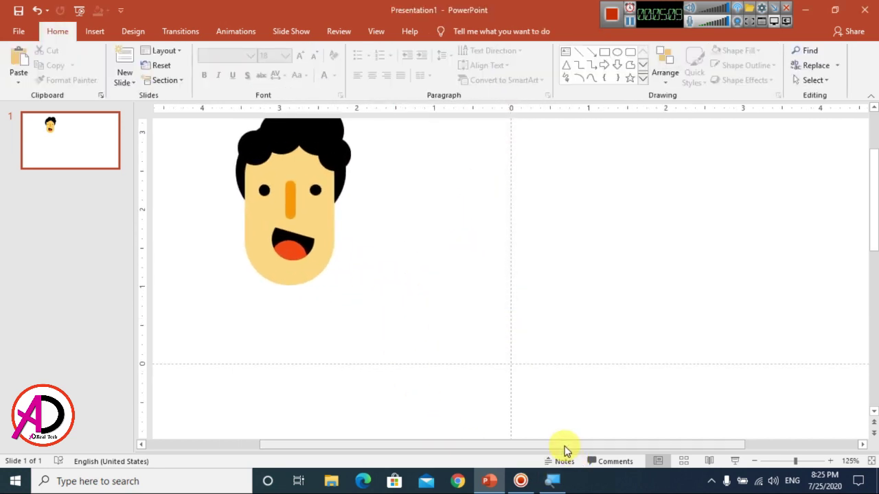
# Step: Draw a neck as a fully rounded vertical rectangle about 0.53" high and 0.31" wide, overlapping the chin
pyautogui.moveTo(532, 444); pyautogui.dragTo(532, 444)
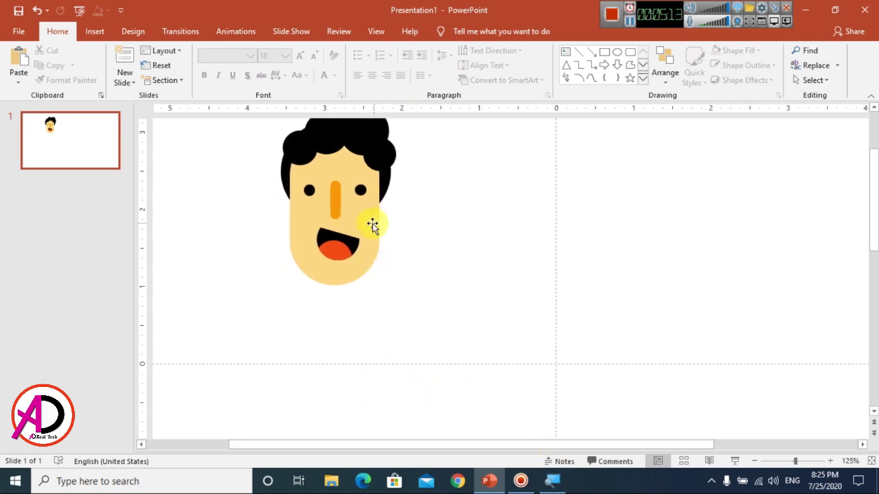
pyautogui.click(95, 31)
pyautogui.click(204, 65)
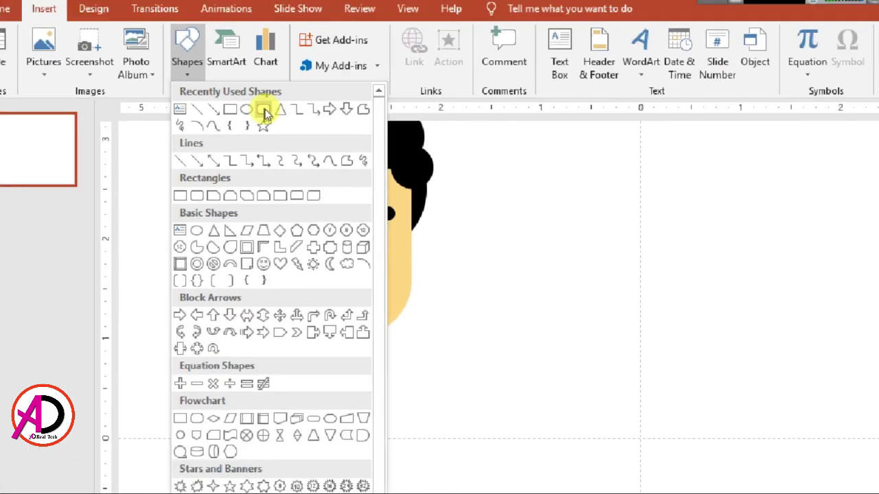
pyautogui.click(265, 115)
pyautogui.moveTo(266, 292)
pyautogui.mouseDown()
pyautogui.moveTo(288, 333)
pyautogui.moveTo(284, 294)
pyautogui.moveTo(290, 304)
pyautogui.moveTo(359, 294)
pyautogui.moveTo(338, 285)
pyautogui.mouseUp()
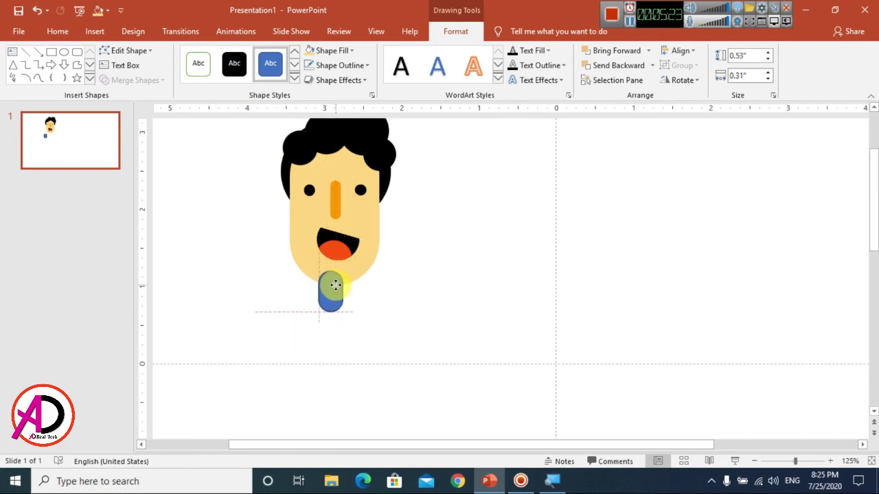
# Step: Fill the neck with the recently used light orange and remove its outline
pyautogui.click(335, 53)
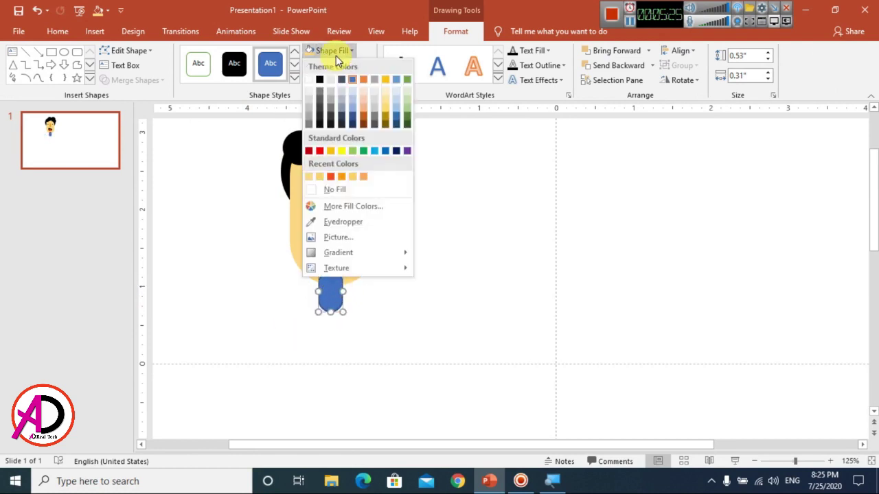
pyautogui.click(362, 177)
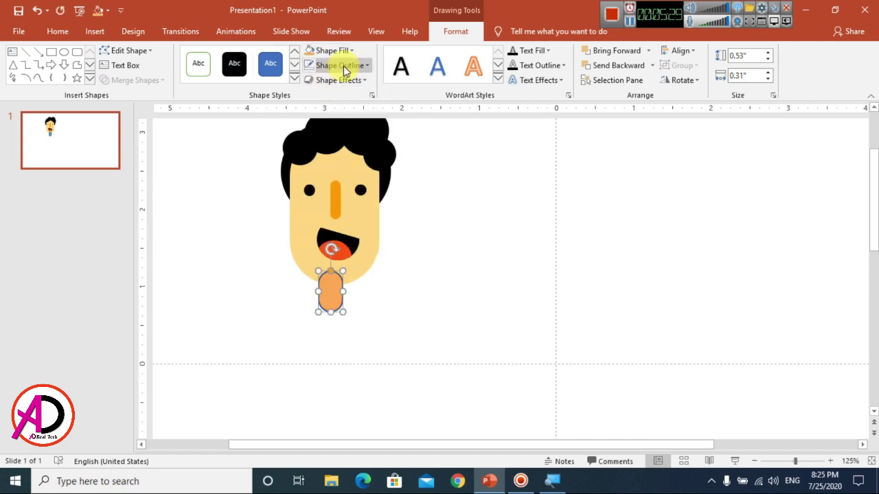
pyautogui.click(343, 66)
pyautogui.click(355, 203)
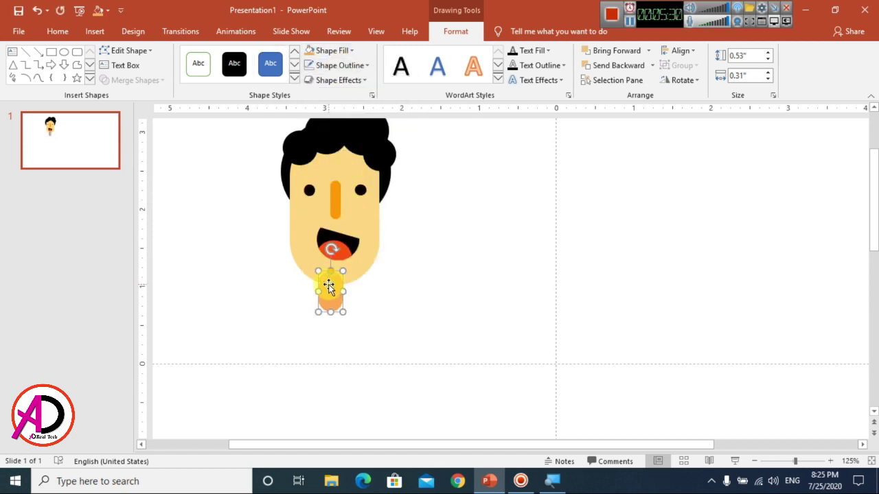
# Step: Darken the neck's fill slightly to the custom orange #FA9F44
pyautogui.click(340, 52)
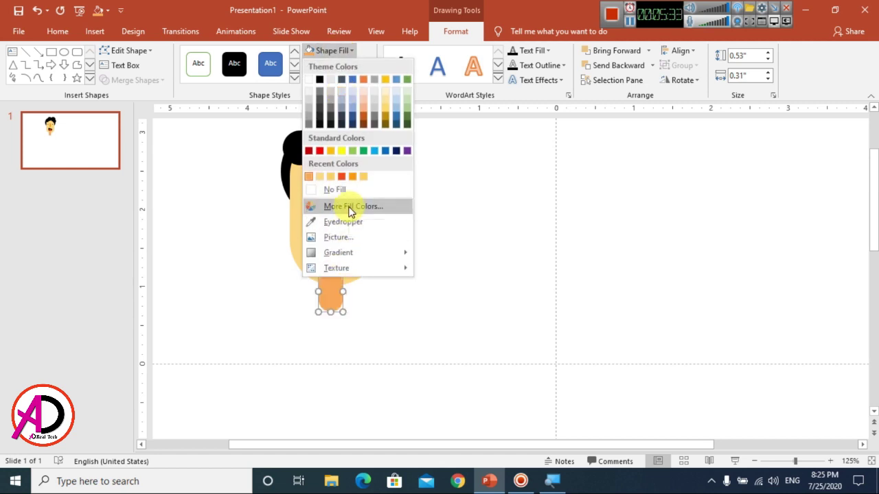
pyautogui.click(351, 207)
pyautogui.moveTo(478, 183); pyautogui.dragTo(477, 184)
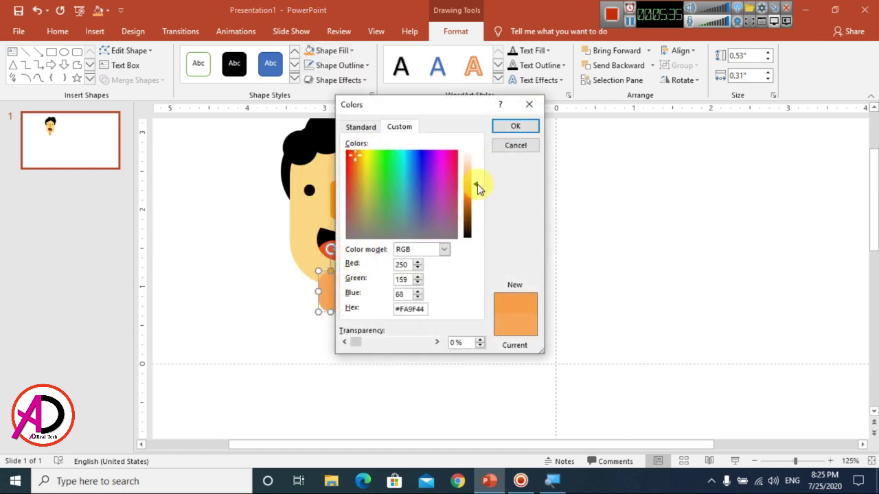
pyautogui.click(513, 127)
pyautogui.click(496, 215)
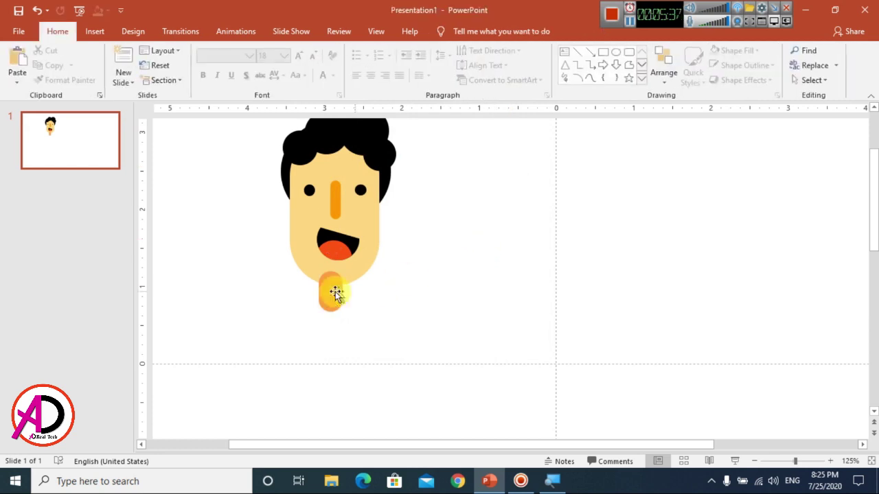
# Step: Centre the slightly lengthened neck under the chin and send it to the back, behind the face
pyautogui.click(335, 294)
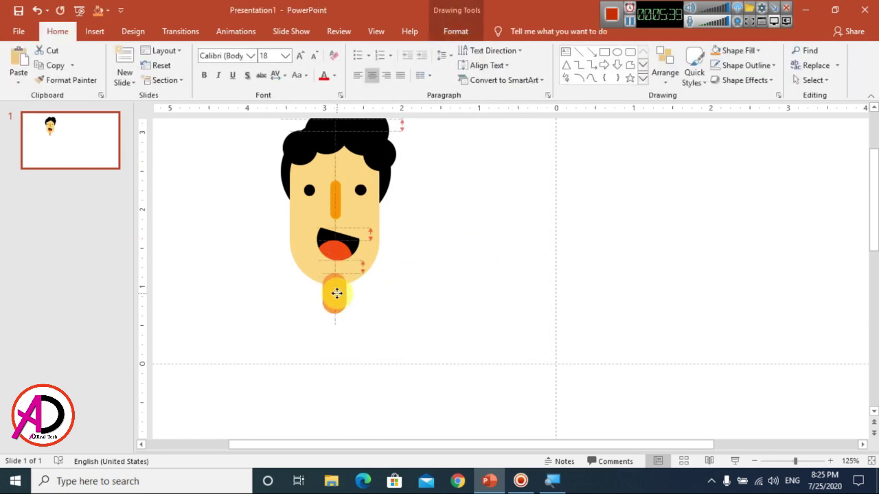
pyautogui.moveTo(337, 293); pyautogui.dragTo(334, 316)
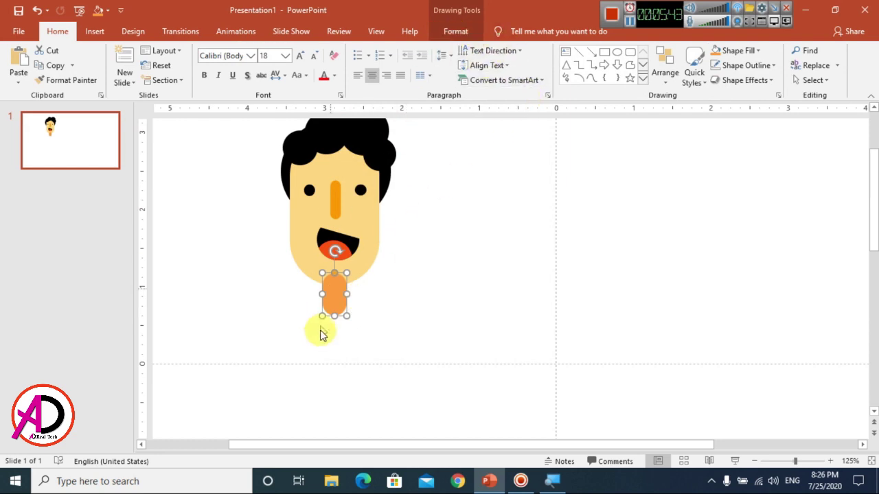
pyautogui.rightClick(340, 305)
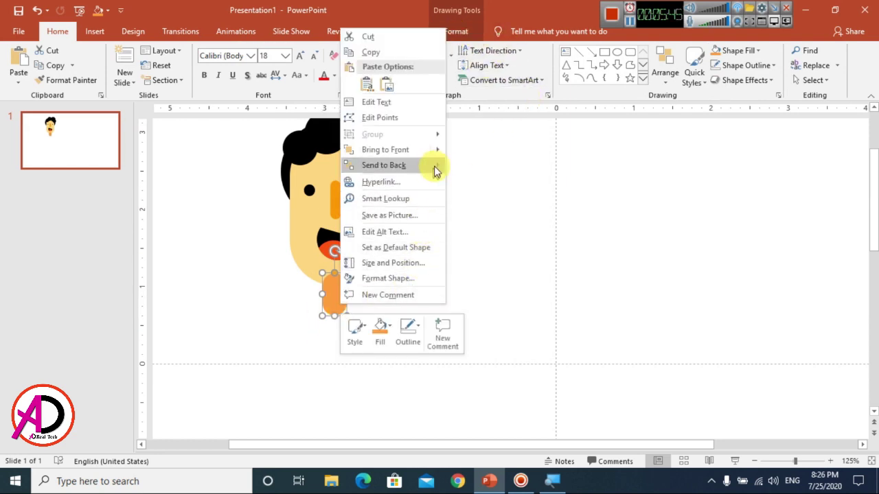
pyautogui.moveTo(436, 167)
pyautogui.click(486, 183)
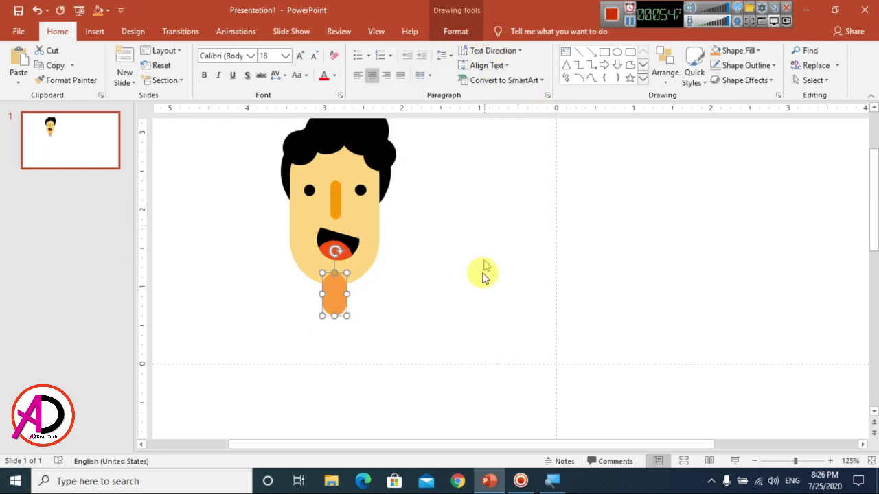
pyautogui.rightClick(338, 300)
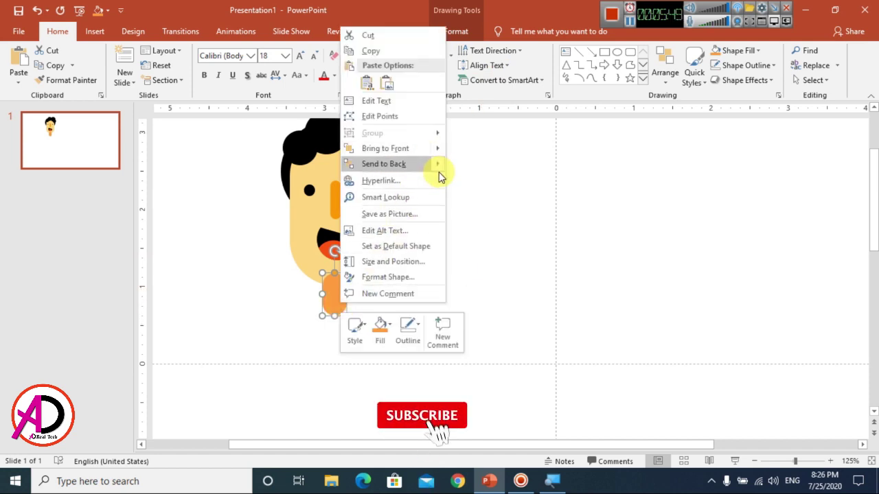
pyautogui.moveTo(439, 170)
pyautogui.click(472, 167)
pyautogui.click(420, 347)
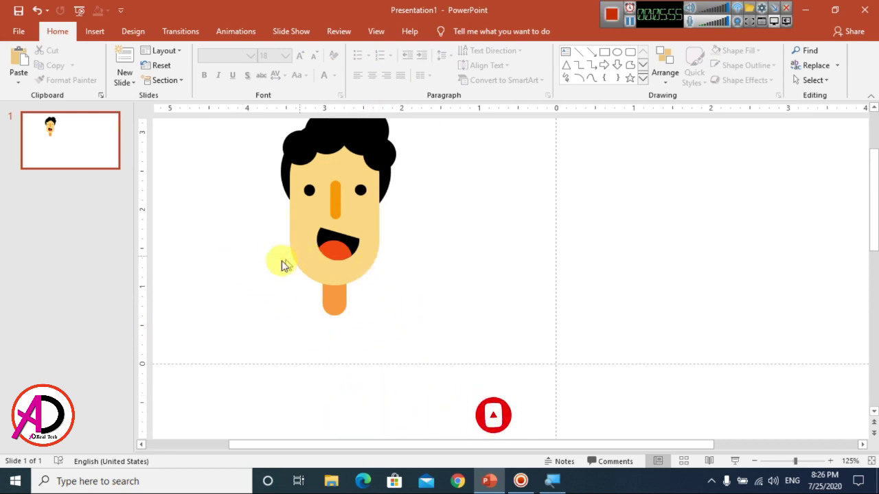
# Step: Draw a torso as a fully rounded rectangle about 1.85" high and 1.28" wide, and centre it beneath the neck
pyautogui.click(94, 31)
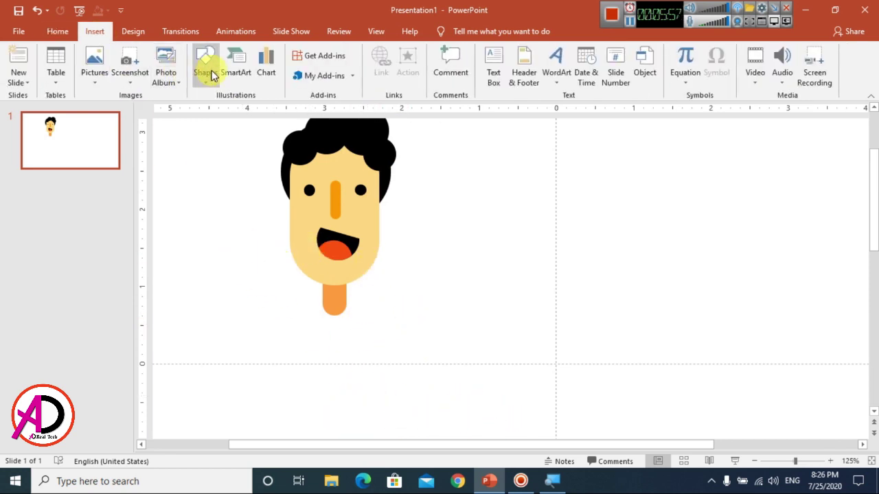
pyautogui.click(208, 68)
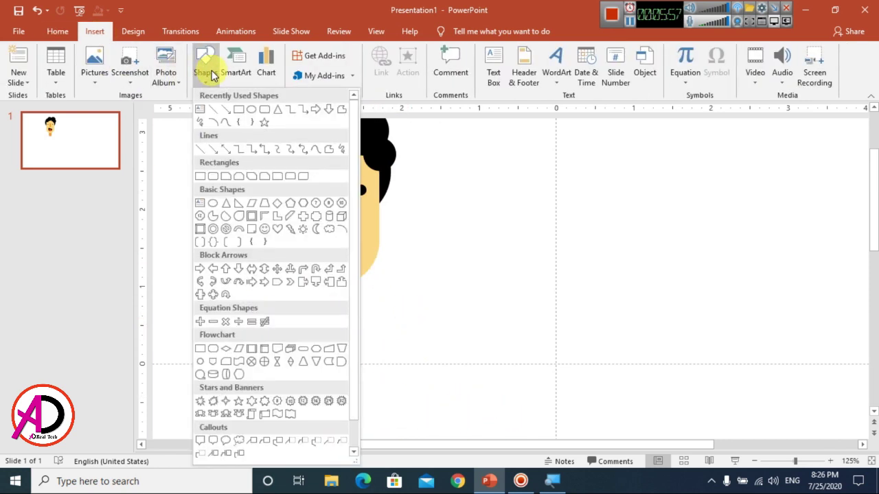
pyautogui.click(265, 114)
pyautogui.moveTo(435, 276); pyautogui.dragTo(463, 277)
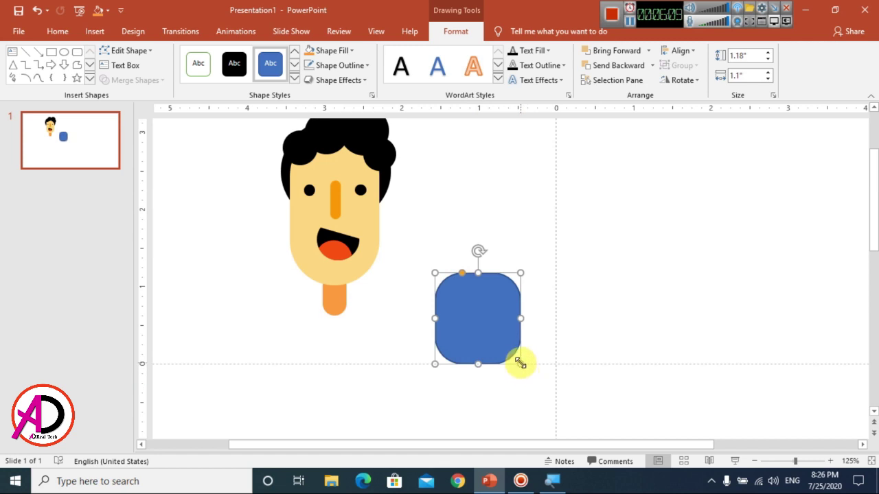
pyautogui.moveTo(520, 363); pyautogui.dragTo(483, 287)
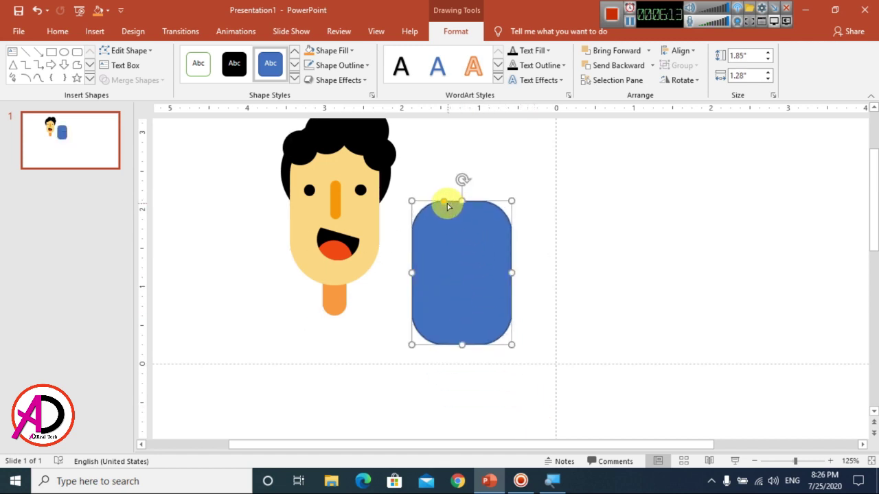
pyautogui.moveTo(446, 202); pyautogui.dragTo(477, 199)
pyautogui.moveTo(451, 269); pyautogui.dragTo(377, 319)
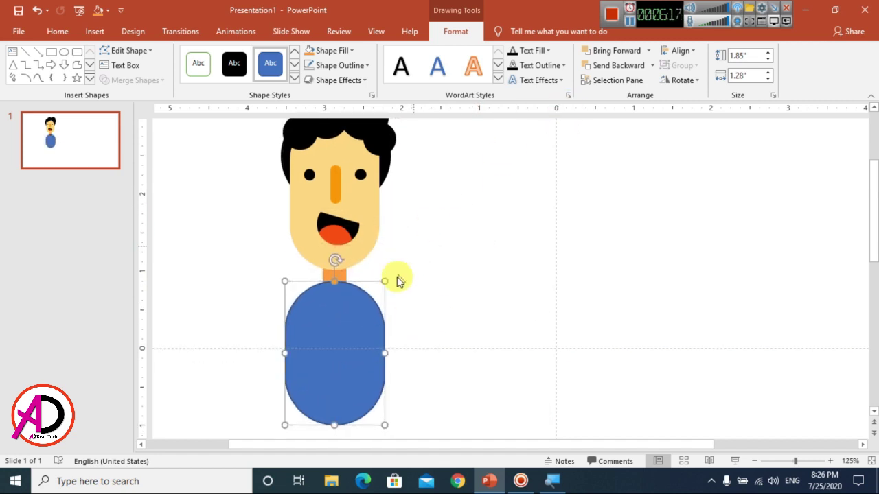
# Step: Send the blue torso to the back so that the neck overlaps it
pyautogui.rightClick(346, 356)
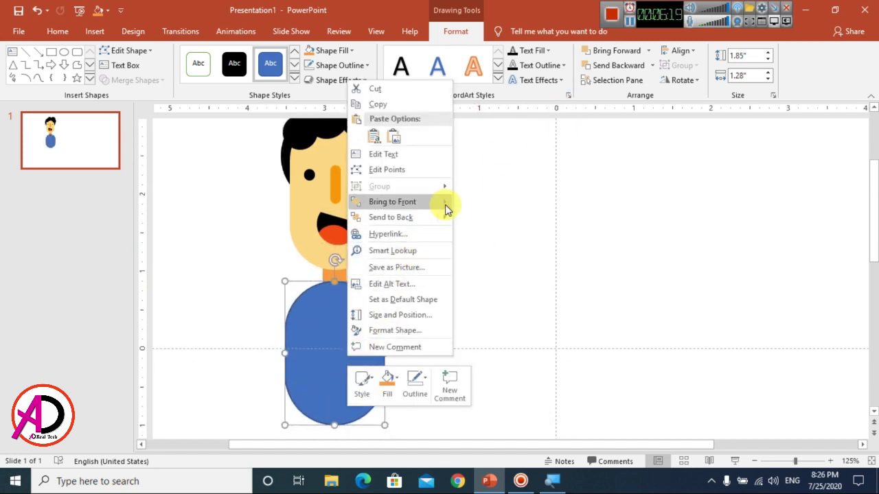
pyautogui.moveTo(445, 204)
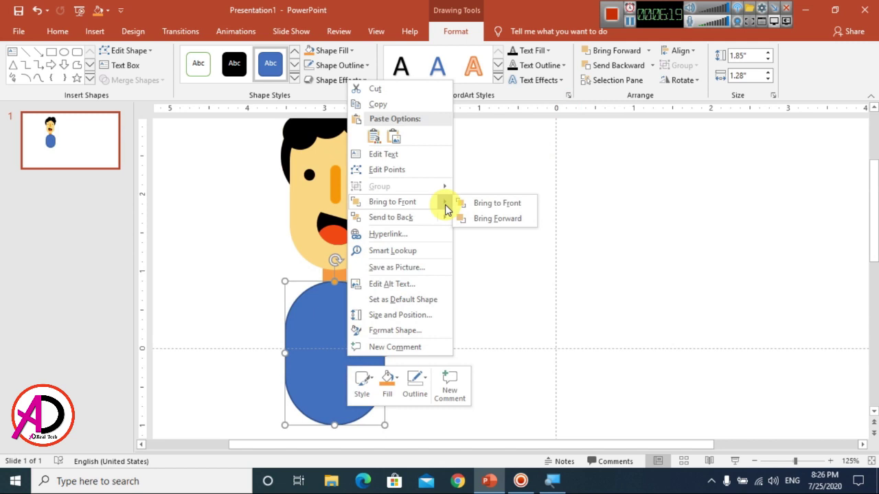
pyautogui.moveTo(448, 221)
pyautogui.click(504, 220)
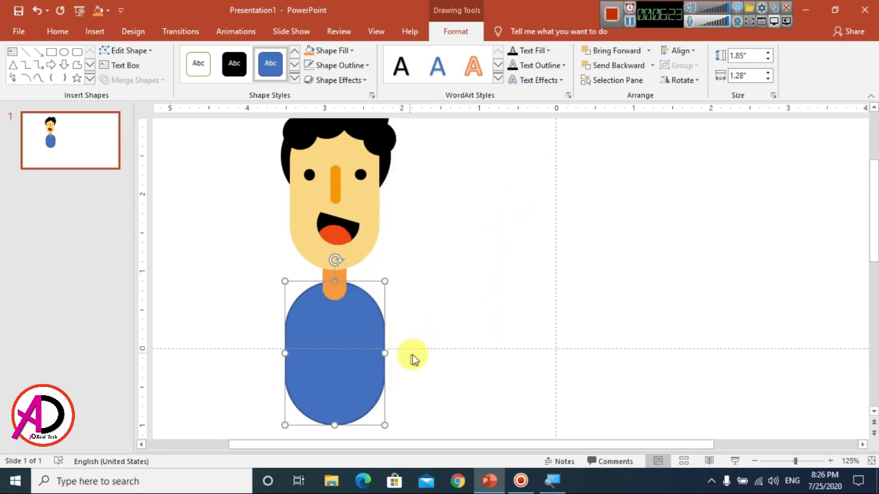
# Step: Change the blue torso's fill to the custom red #FB3C2D
pyautogui.keyDown('ctrl'); pyautogui.scroll(-5, 422, 358); pyautogui.keyUp('ctrl')
pyautogui.keyDown('ctrl'); pyautogui.scroll(5, 431, 361); pyautogui.keyUp('ctrl')
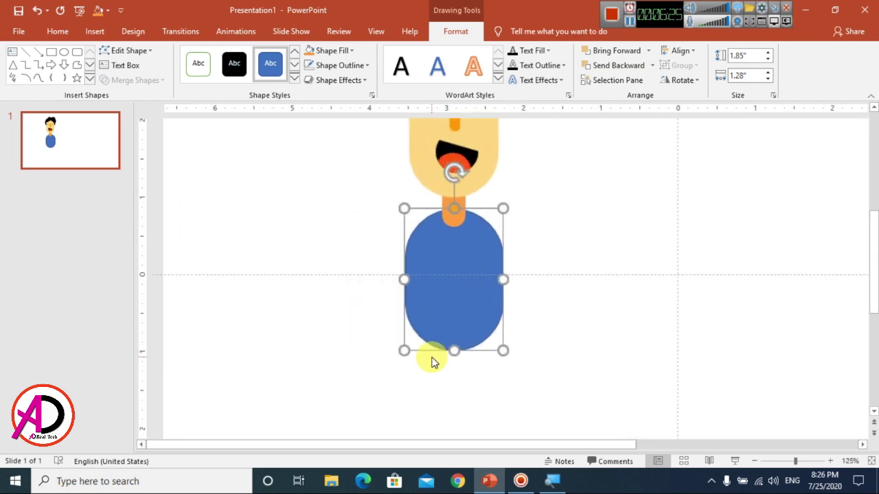
pyautogui.click(341, 53)
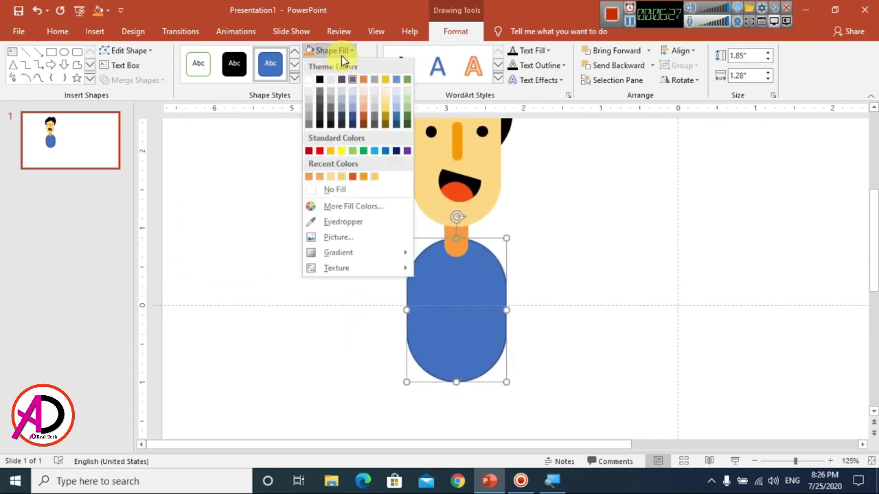
pyautogui.click(336, 206)
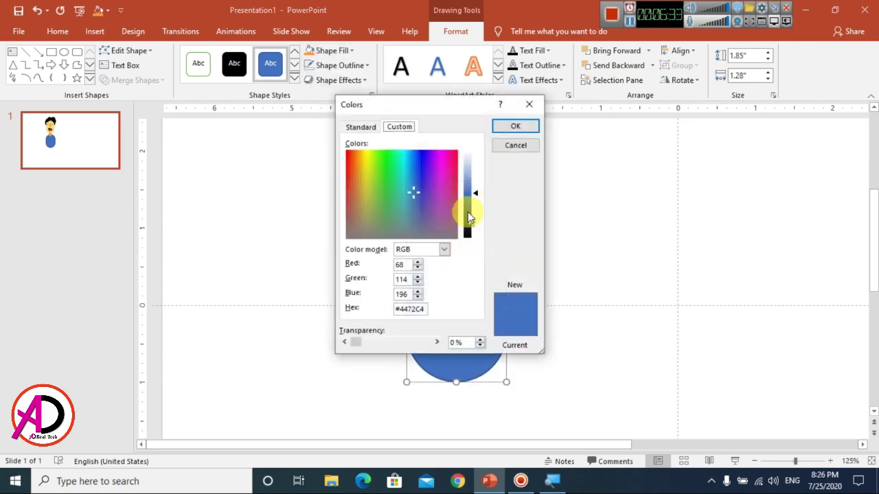
pyautogui.click(454, 161)
pyautogui.moveTo(456, 162); pyautogui.dragTo(348, 155)
pyautogui.moveTo(476, 191); pyautogui.dragTo(473, 187)
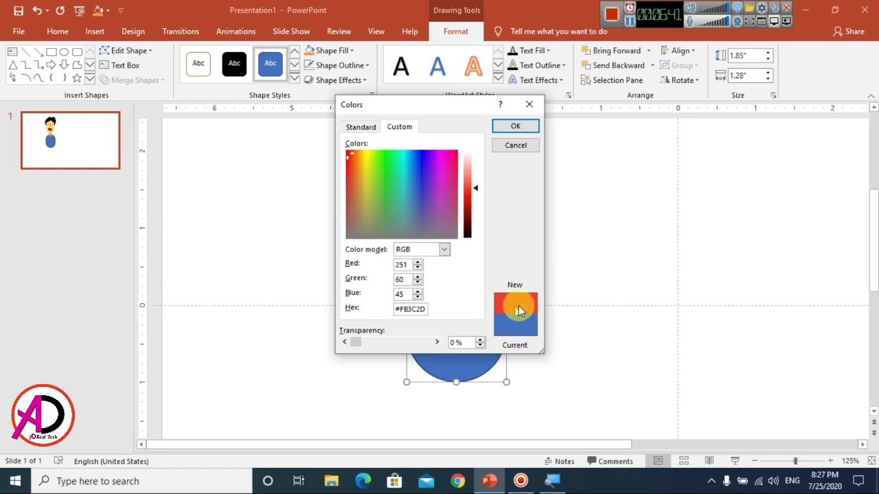
pyautogui.click(515, 128)
# Step: Remove the outline from the red torso and deselect it
pyautogui.click(327, 72)
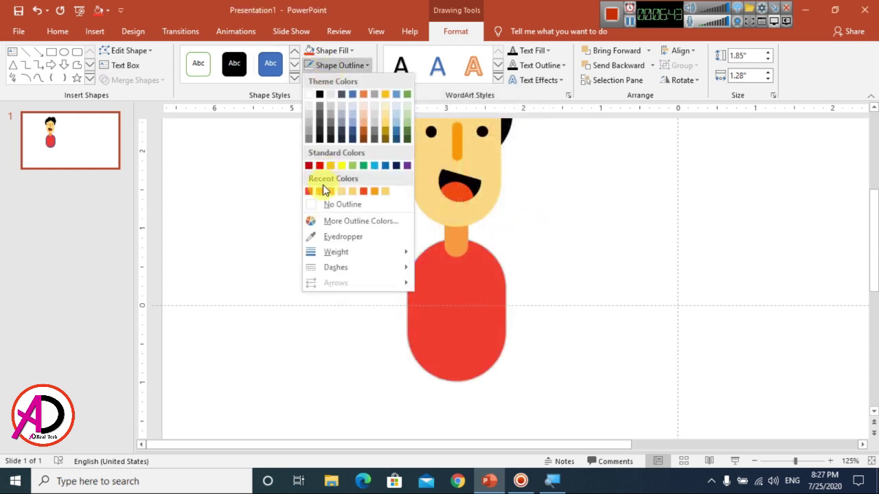
pyautogui.click(330, 206)
pyautogui.click(623, 356)
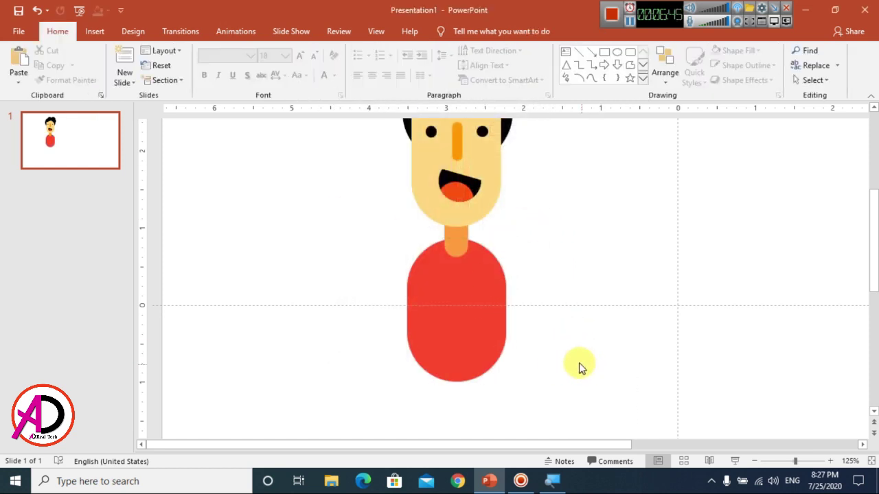
# Step: Duplicate the red torso, place the copy on the empty area beside the original, and ready the Rectangle tool
pyautogui.scroll(-6, 580, 364)
pyautogui.scroll(1, 578, 364)
pyautogui.scroll(5, 478, 340)
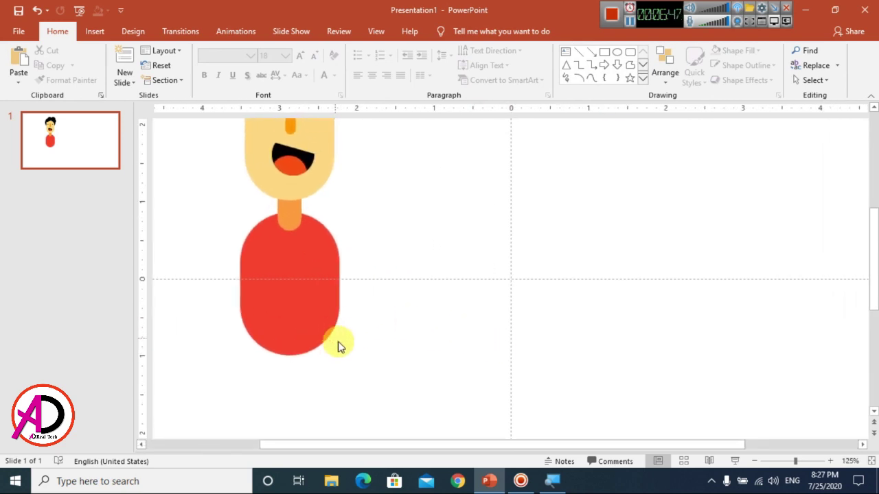
pyautogui.click(302, 307)
pyautogui.click(52, 65)
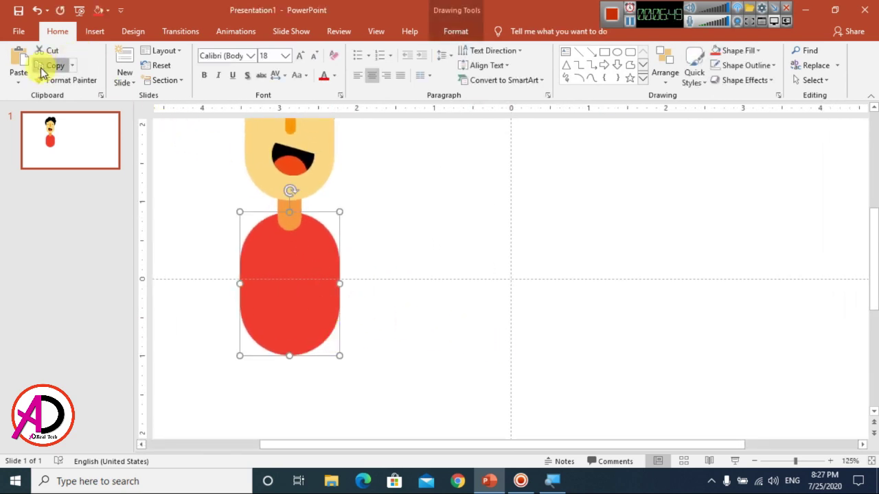
pyautogui.click(18, 64)
pyautogui.moveTo(336, 293); pyautogui.dragTo(434, 269)
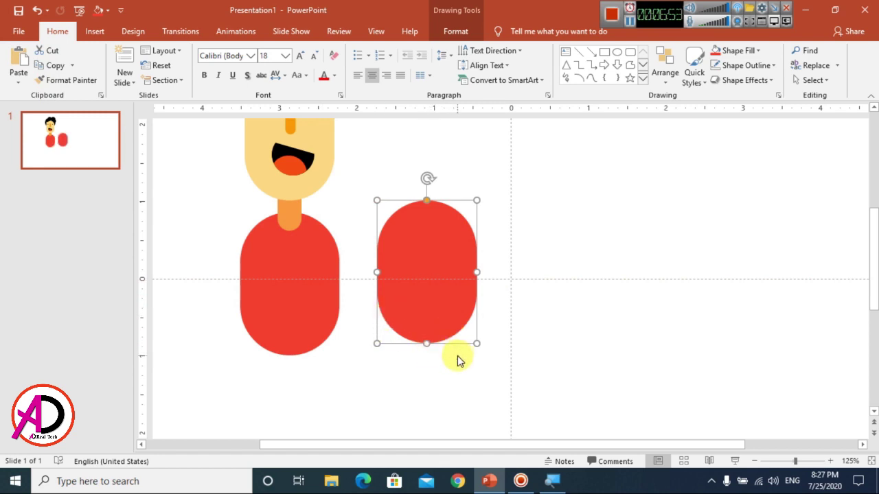
pyautogui.moveTo(412, 304); pyautogui.dragTo(433, 302)
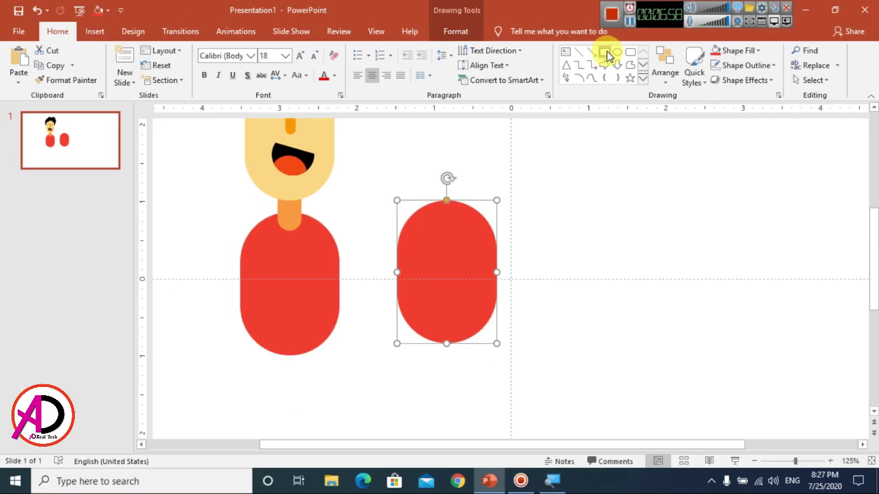
pyautogui.click(605, 52)
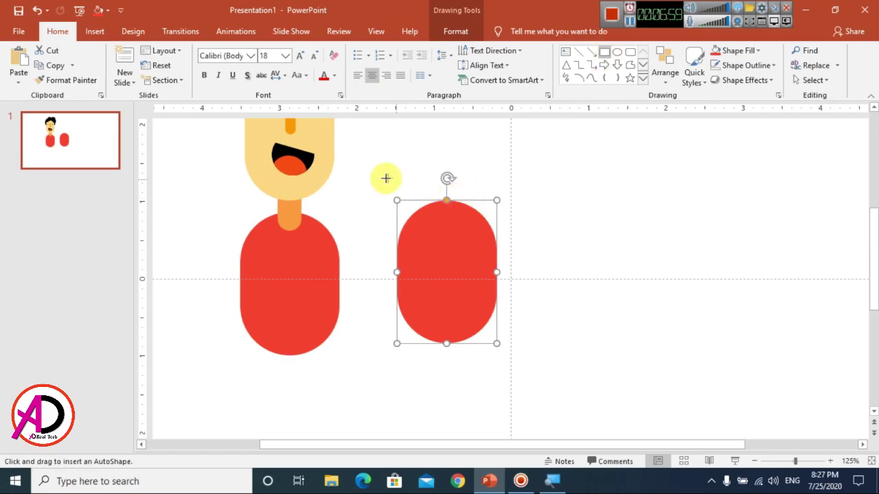
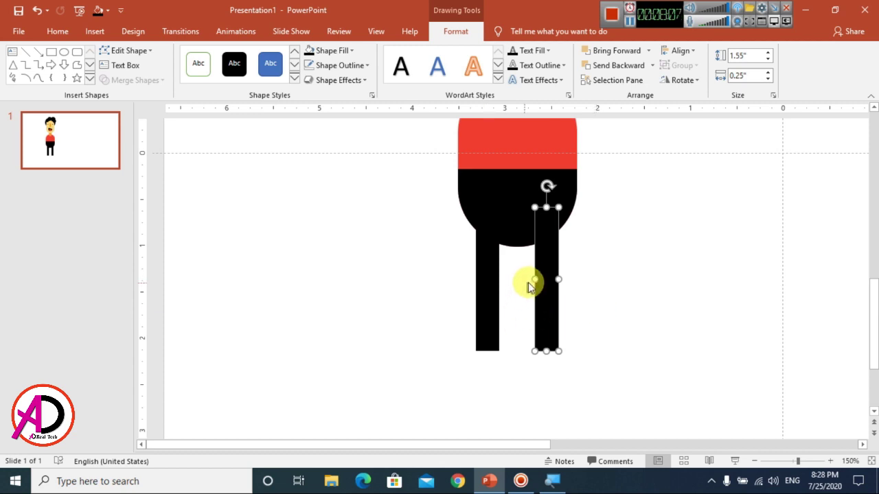
# Step: Narrow the character's left-hand leg to 0.22" and replace the other leg with a matching copy of it
pyautogui.click(494, 291)
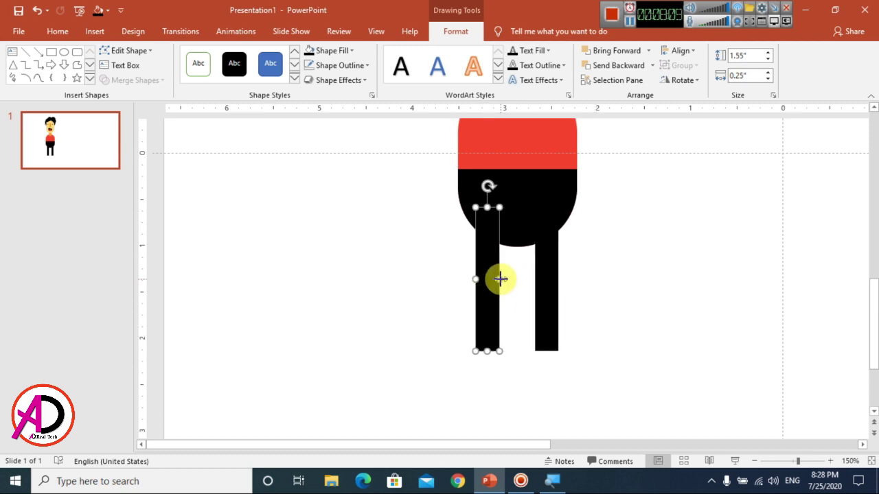
pyautogui.moveTo(499, 280); pyautogui.dragTo(549, 296)
pyautogui.click(545, 290)
pyautogui.press('Delete')
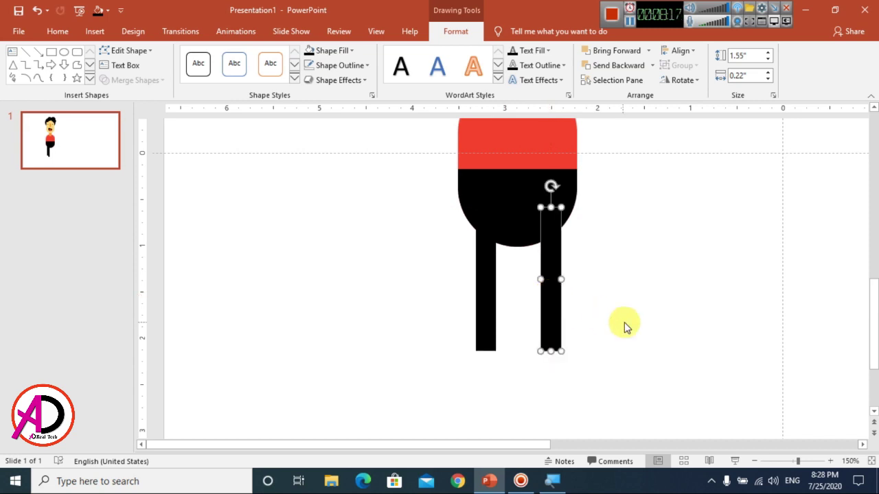
pyautogui.click(613, 332)
# Step: Draw a circle about 0.59" in diameter on the empty area beside the legs
pyautogui.click(95, 32)
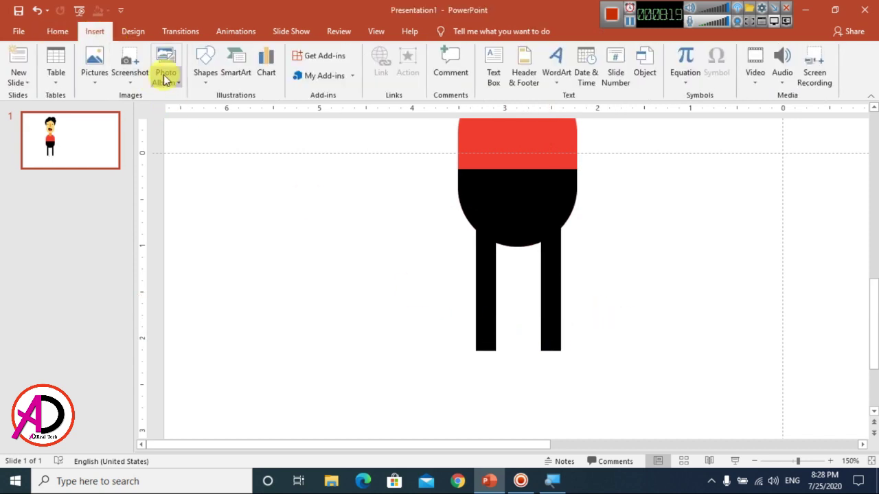
pyautogui.click(213, 75)
pyautogui.click(241, 110)
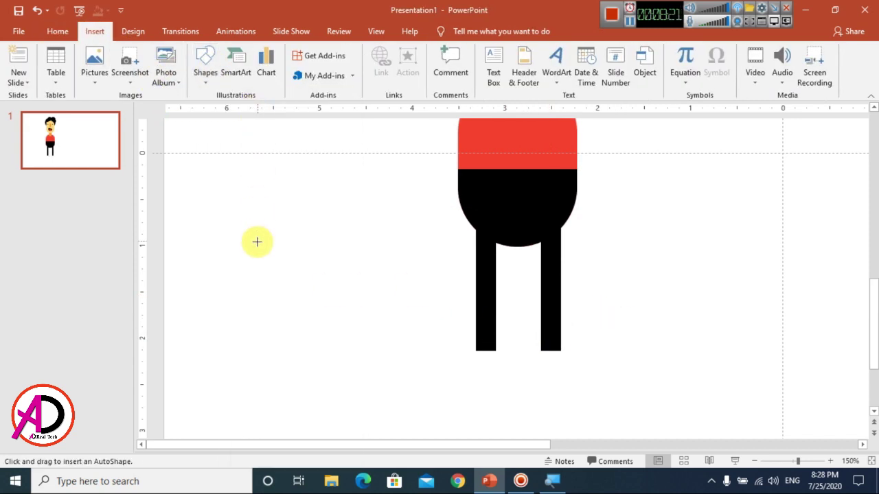
pyautogui.moveTo(247, 219); pyautogui.dragTo(313, 283)
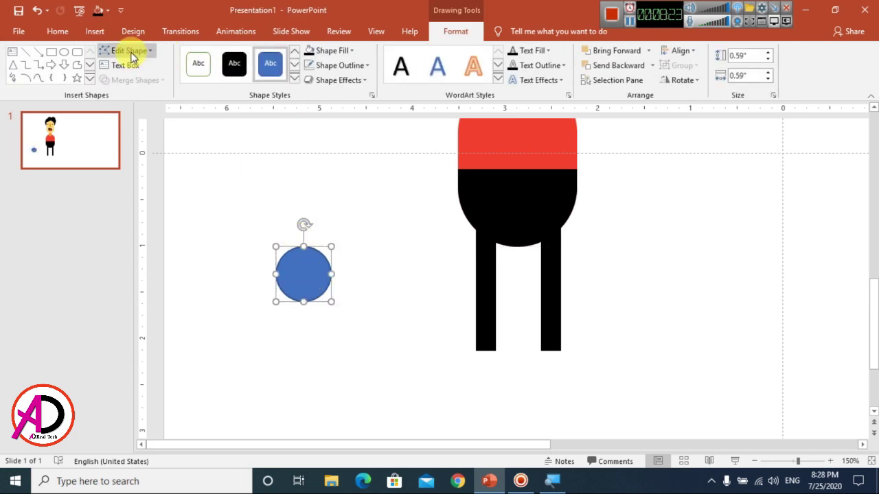
# Step: Draw a rectangle about 0.39" high and 1.27" wide across the lower half of the blue circle
pyautogui.click(50, 53)
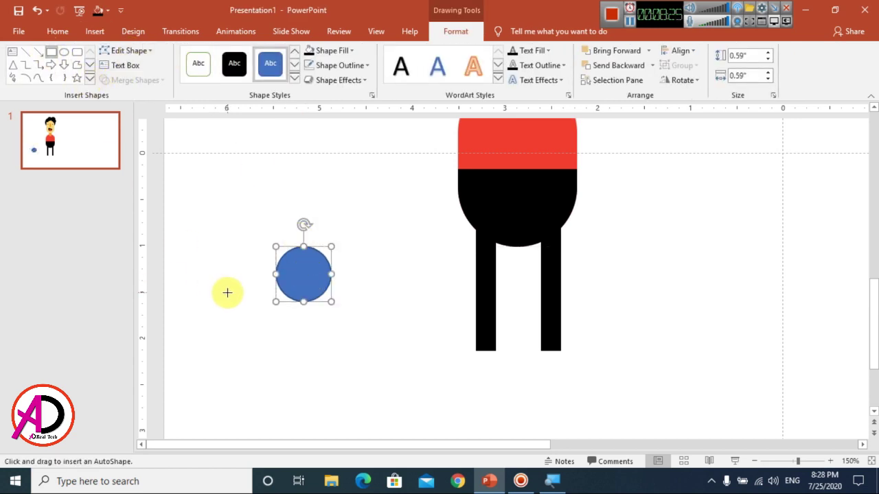
pyautogui.moveTo(233, 282)
pyautogui.mouseDown()
pyautogui.moveTo(330, 313)
pyautogui.moveTo(351, 309)
pyautogui.mouseUp()
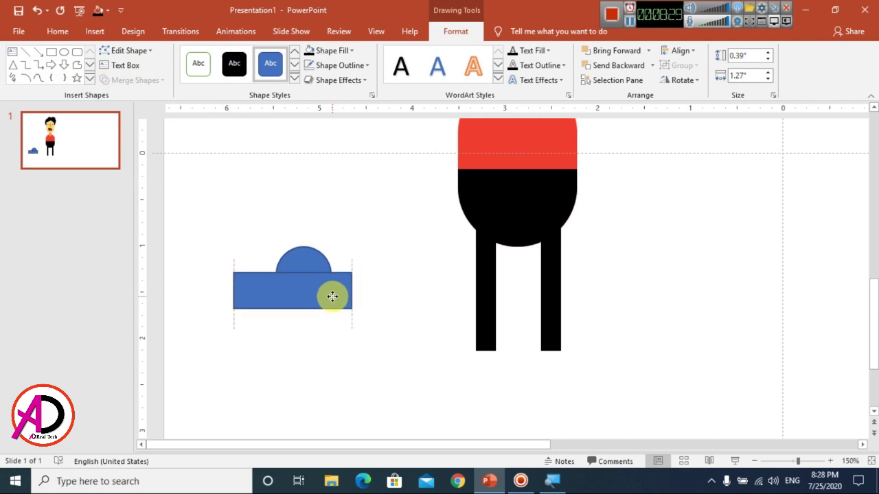
pyautogui.moveTo(332, 297); pyautogui.dragTo(333, 297)
pyautogui.keyDown('shift'); pyautogui.click(309, 263); pyautogui.keyUp('shift')
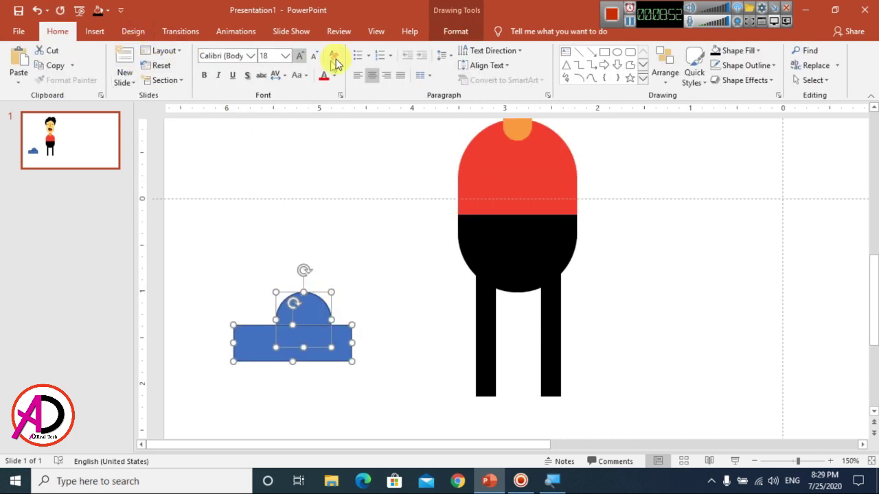
pyautogui.click(455, 32)
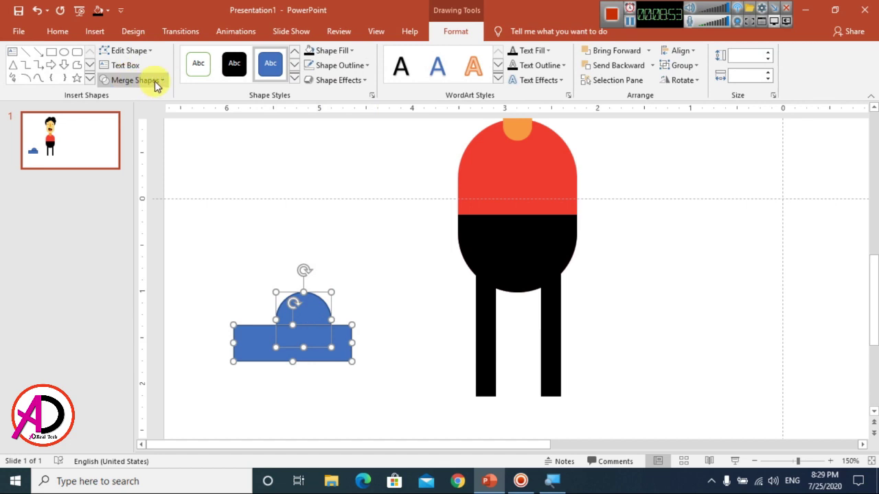
pyautogui.click(156, 81)
pyautogui.click(382, 276)
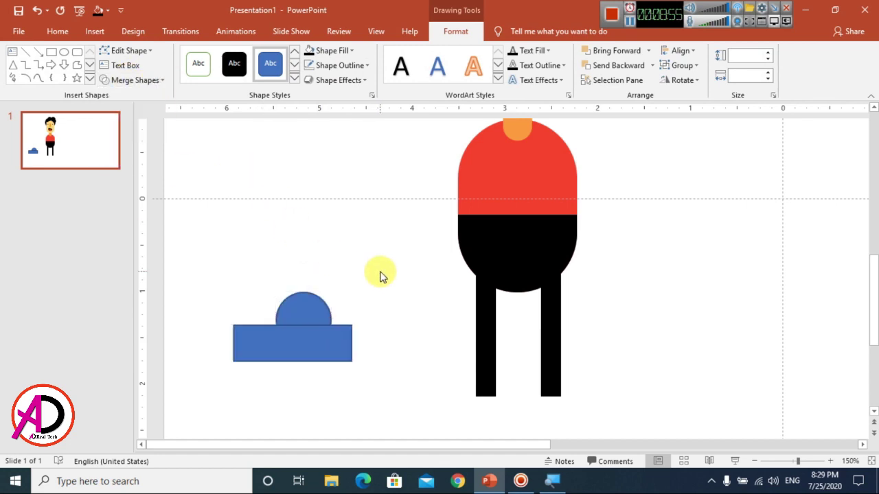
# Step: Move the rectangle's upper edge to the circle's middle and subtract the rectangle from the circle, keeping the upper half
pyautogui.click(308, 308)
pyautogui.moveTo(345, 349); pyautogui.dragTo(337, 338)
pyautogui.click(304, 304)
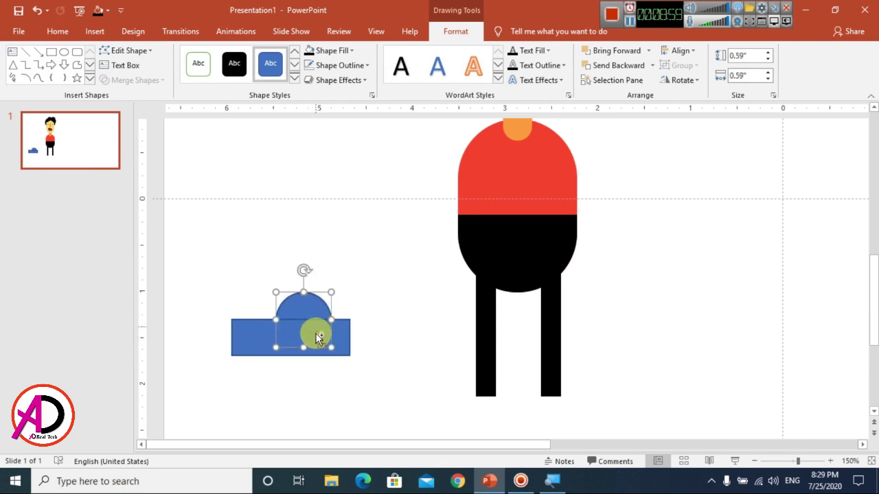
pyautogui.keyDown('shift'); pyautogui.click(319, 339); pyautogui.keyUp('shift')
pyautogui.click(138, 80)
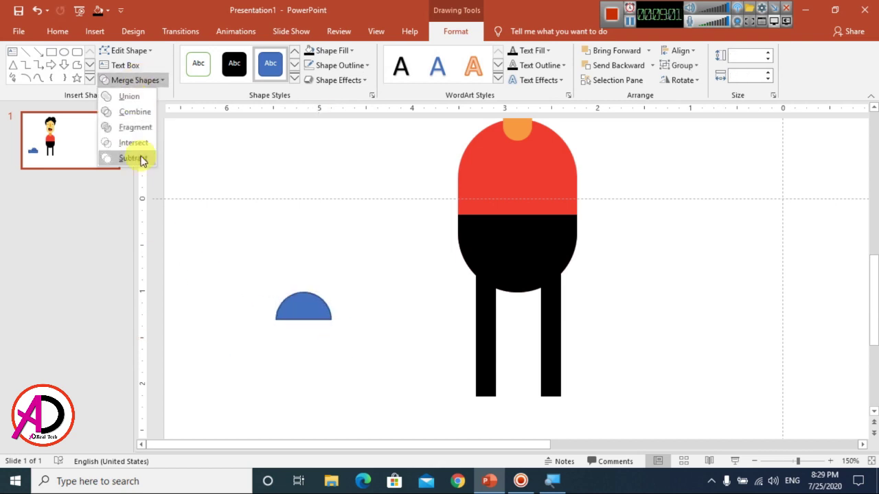
pyautogui.click(142, 160)
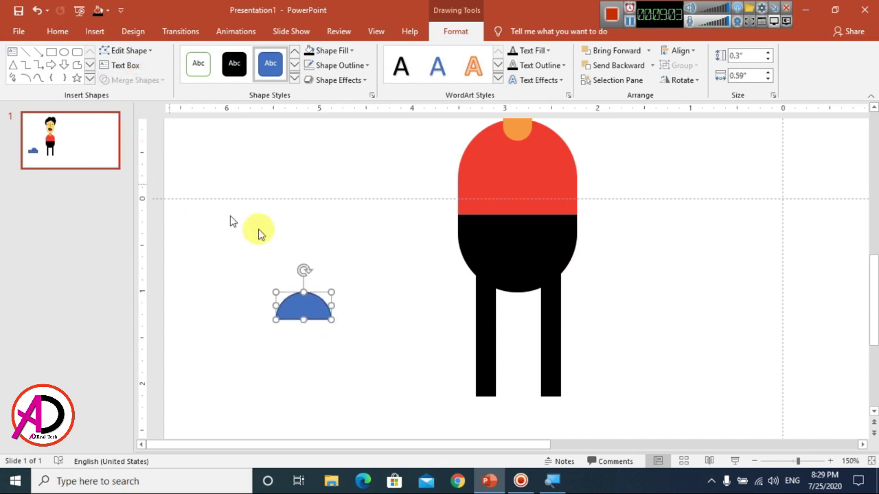
# Step: Fill the half-circle with a custom dark teal
pyautogui.click(330, 50)
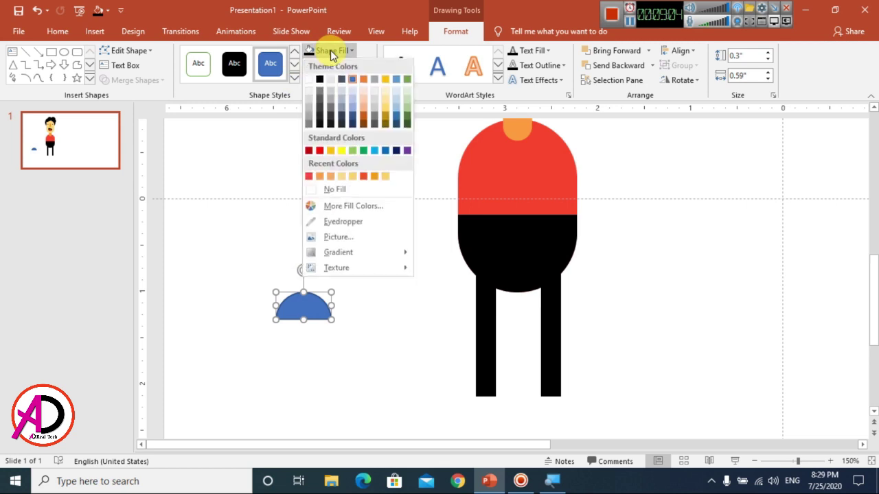
pyautogui.click(347, 206)
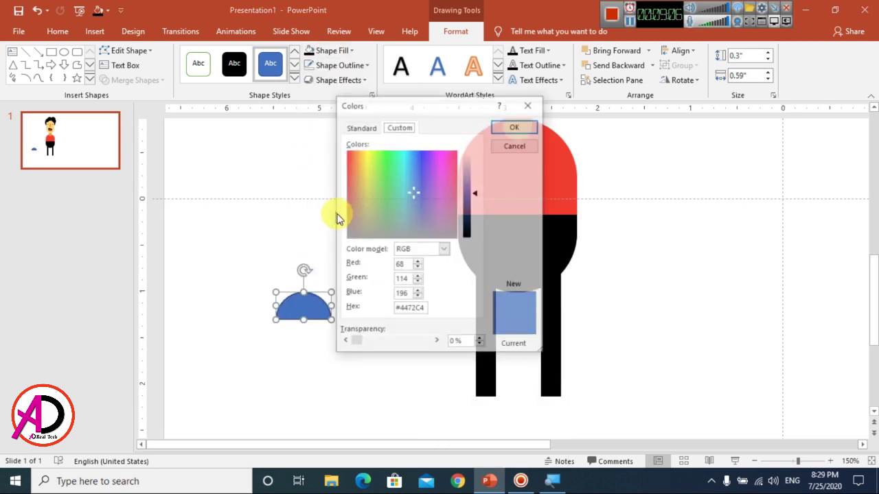
pyautogui.click(401, 157)
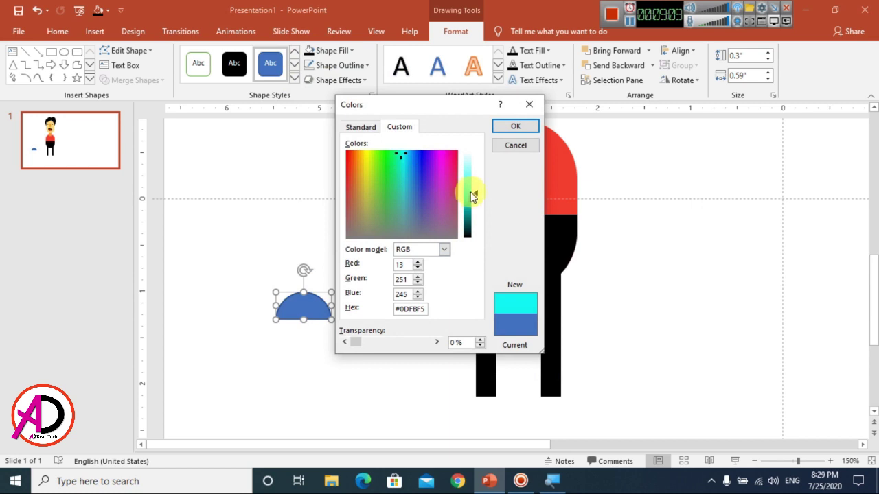
pyautogui.moveTo(472, 196); pyautogui.dragTo(479, 210)
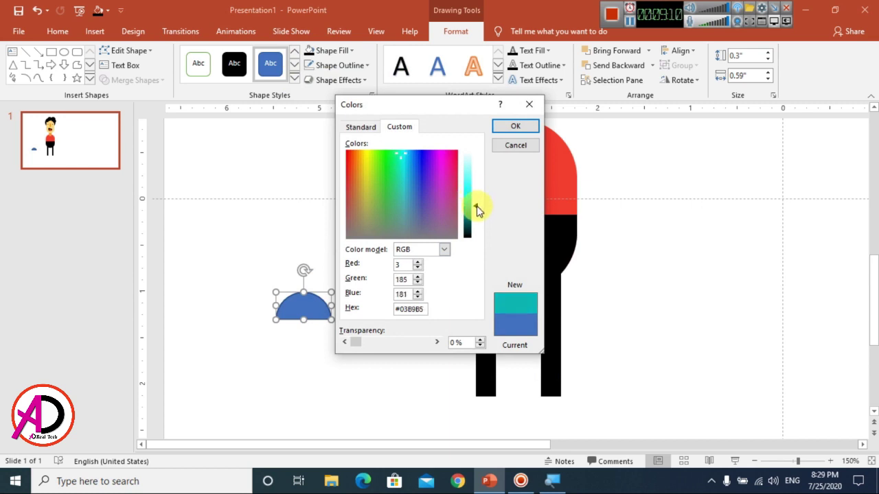
pyautogui.click(514, 127)
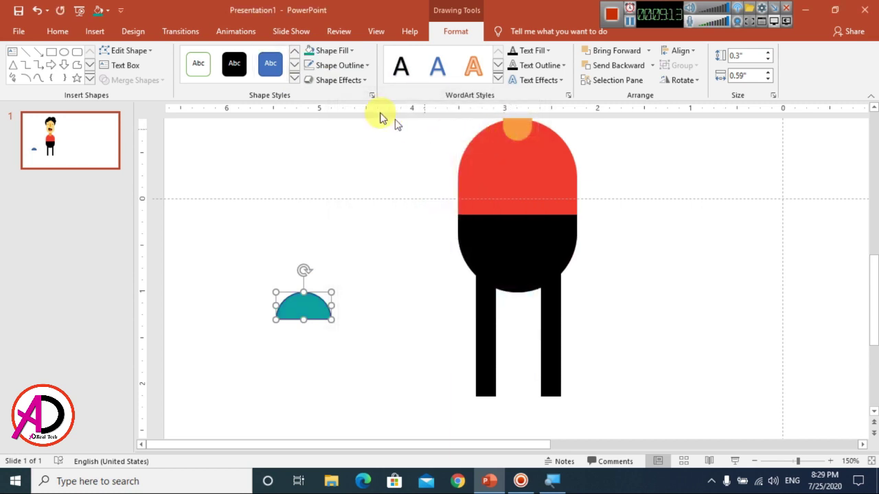
# Step: Remove the teal half-circle's outline and move the shape down and closer to the legs' lower ends
pyautogui.click(325, 66)
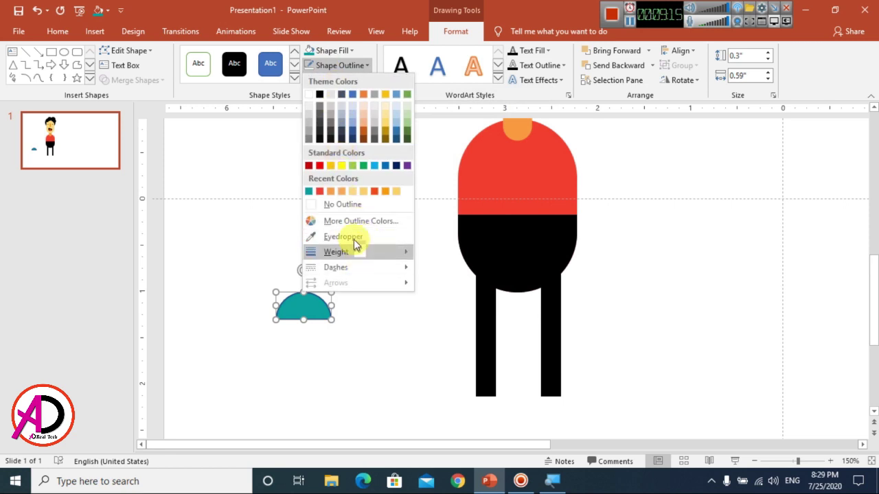
pyautogui.click(349, 204)
pyautogui.moveTo(308, 305); pyautogui.dragTo(349, 360)
# Step: Draw a small rounded rectangle about 0.12" high and 0.42" wide above the teal half-circle and round its ends fully
pyautogui.click(77, 52)
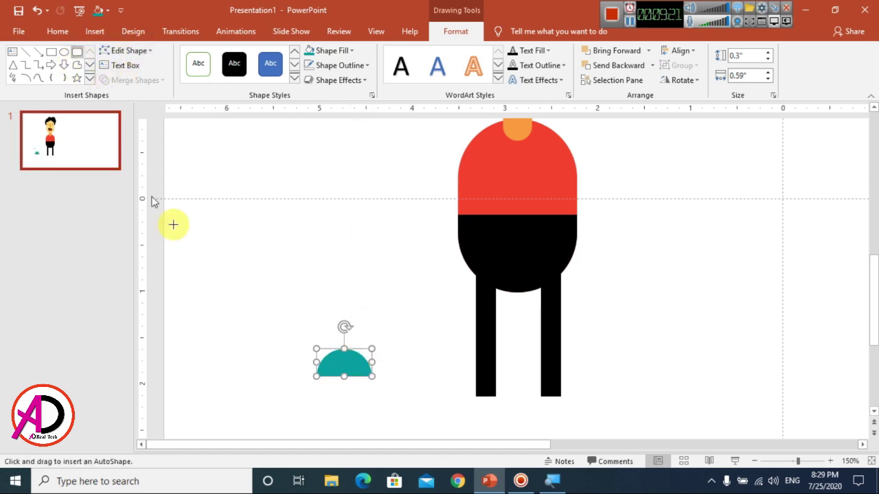
pyautogui.moveTo(245, 254); pyautogui.dragTo(286, 265)
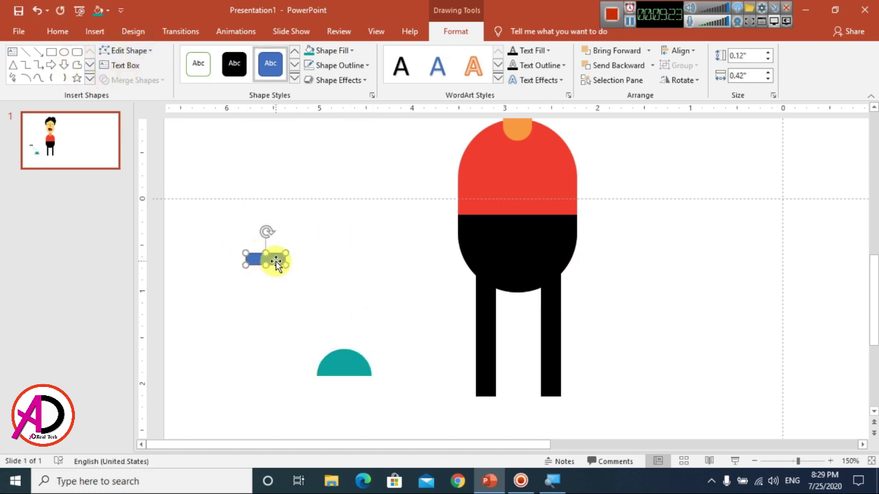
pyautogui.scroll(10, 294, 290)
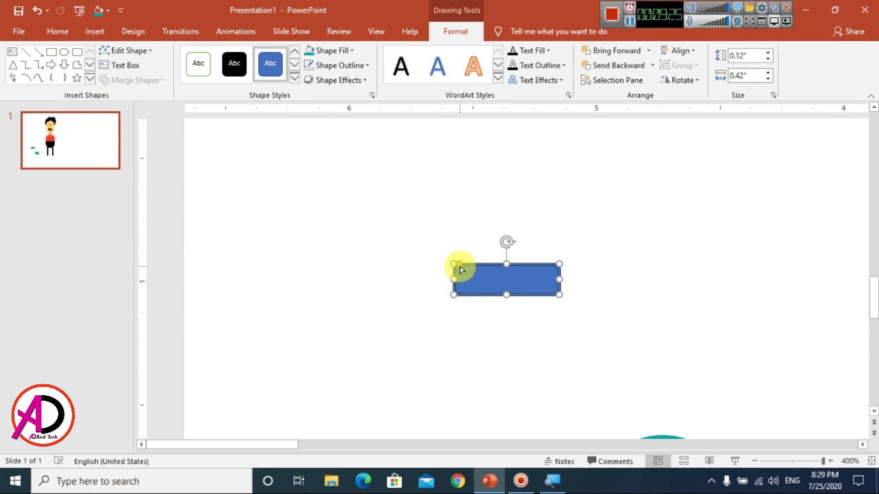
pyautogui.moveTo(460, 270); pyautogui.dragTo(506, 270)
# Step: Fill the small rounded rectangle white and place it on the teal half-circle
pyautogui.click(336, 50)
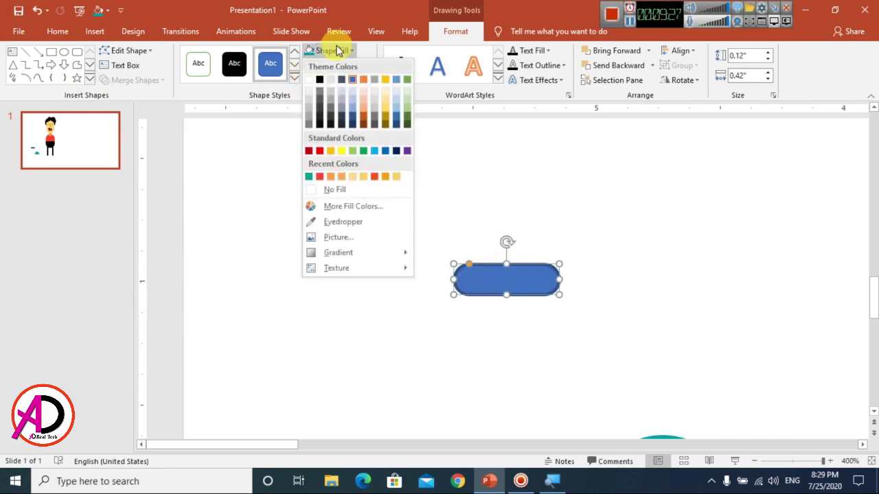
pyautogui.click(309, 81)
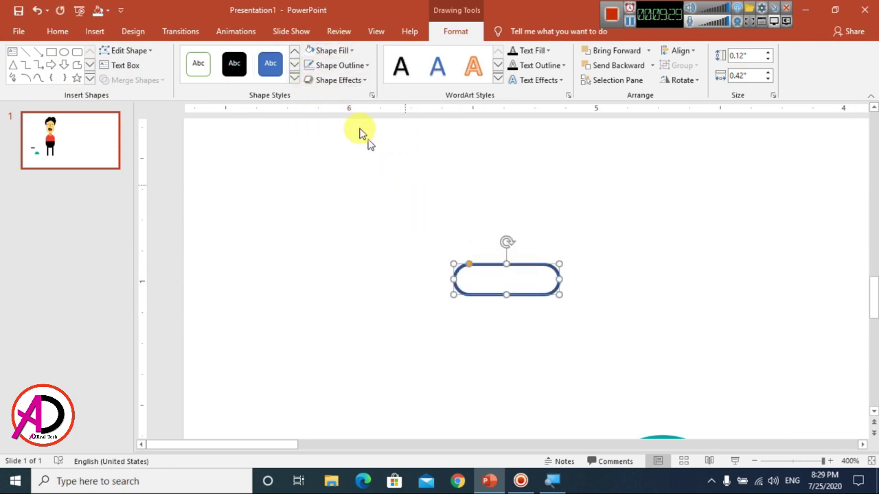
pyautogui.moveTo(505, 284); pyautogui.dragTo(514, 364)
pyautogui.scroll(-2, 517, 368)
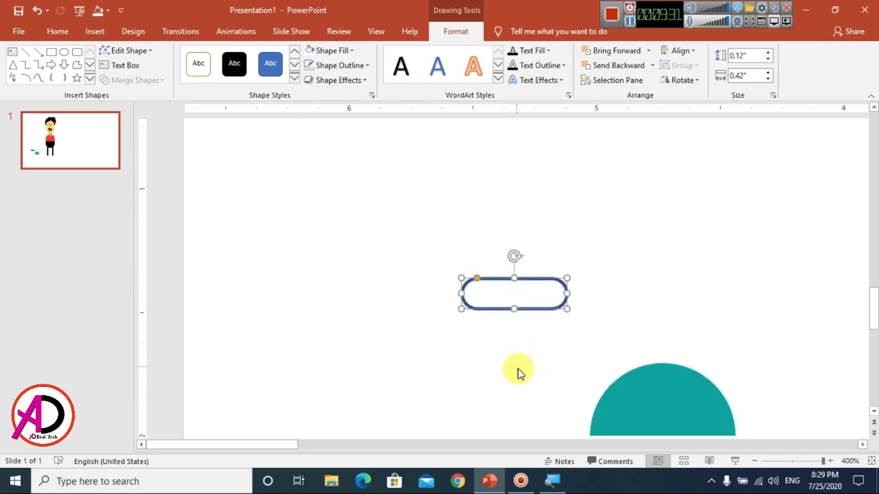
pyautogui.moveTo(533, 291); pyautogui.dragTo(630, 388)
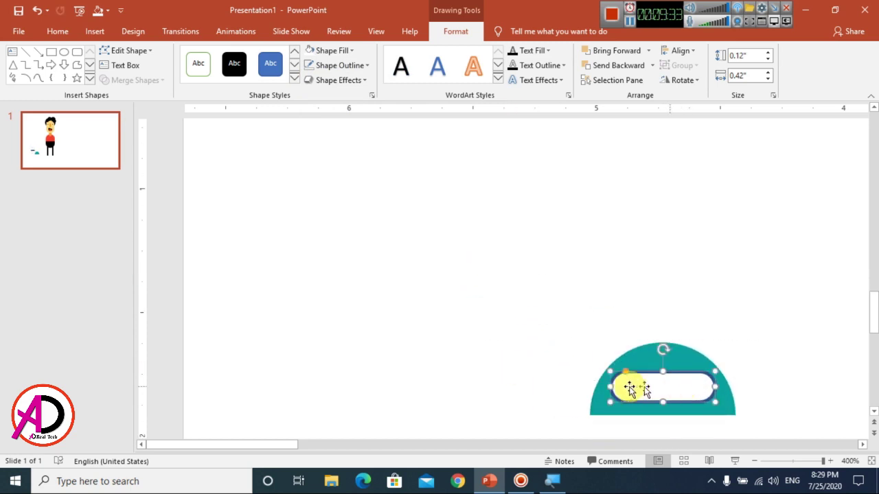
# Step: Remove the white bar's outline, shrink it to about 0.06" high and 0.31" wide, and position it in the half-circle's upper part
pyautogui.keyDown('ctrl'); pyautogui.scroll(-20, 579, 372); pyautogui.keyUp('ctrl')
pyautogui.keyDown('ctrl'); pyautogui.scroll(15, 500, 339); pyautogui.keyUp('ctrl')
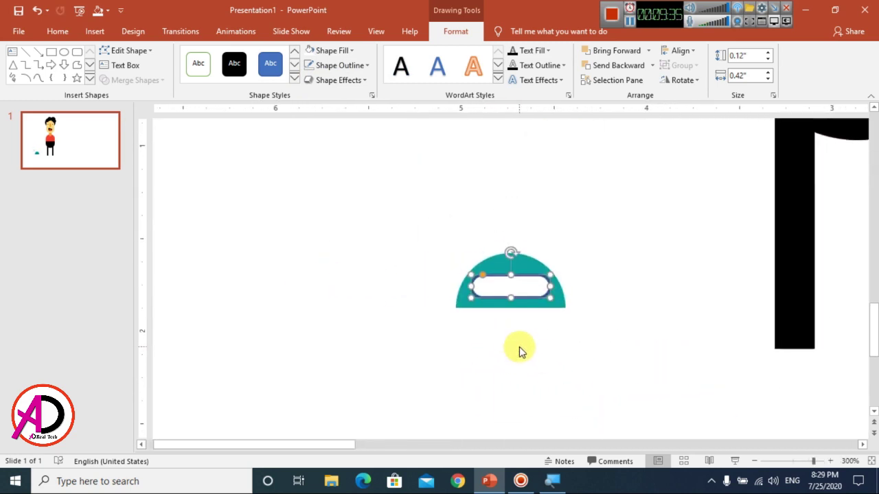
pyautogui.scroll(1, 519, 350)
pyautogui.moveTo(551, 307); pyautogui.dragTo(541, 299)
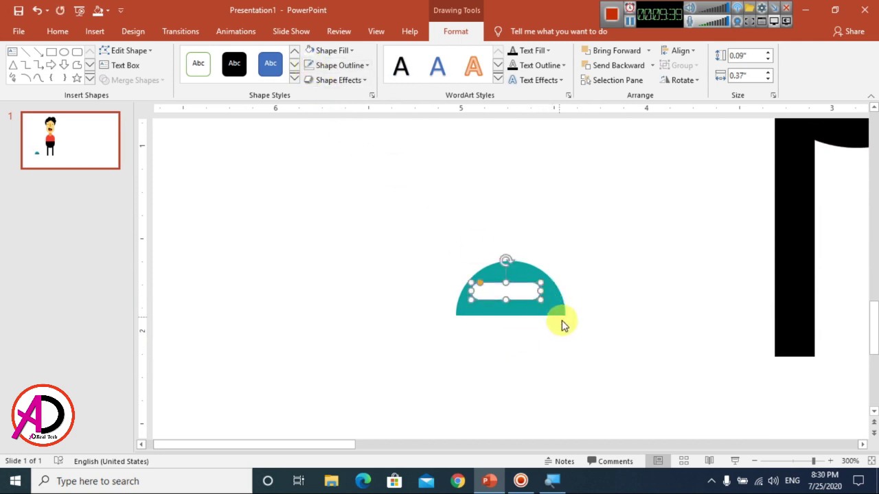
pyautogui.hotkey('ctrl', 'Up')
pyautogui.hotkey('ctrl', 'Right')
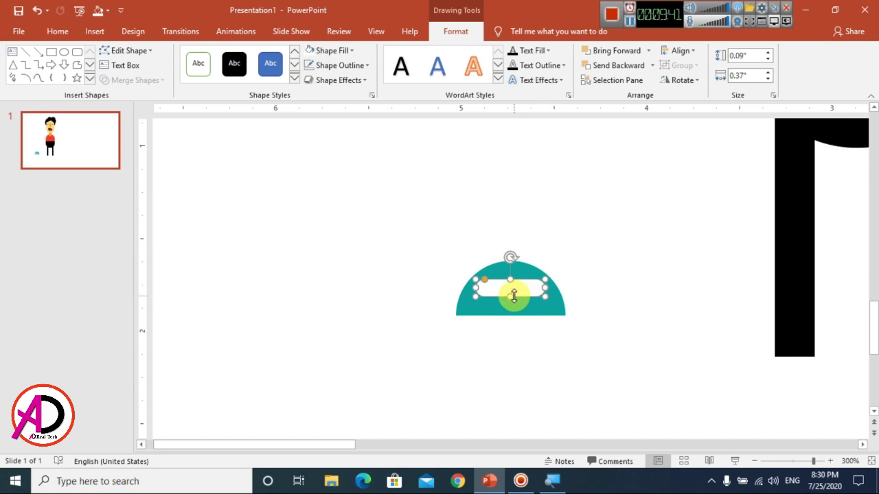
pyautogui.moveTo(513, 296); pyautogui.dragTo(512, 293)
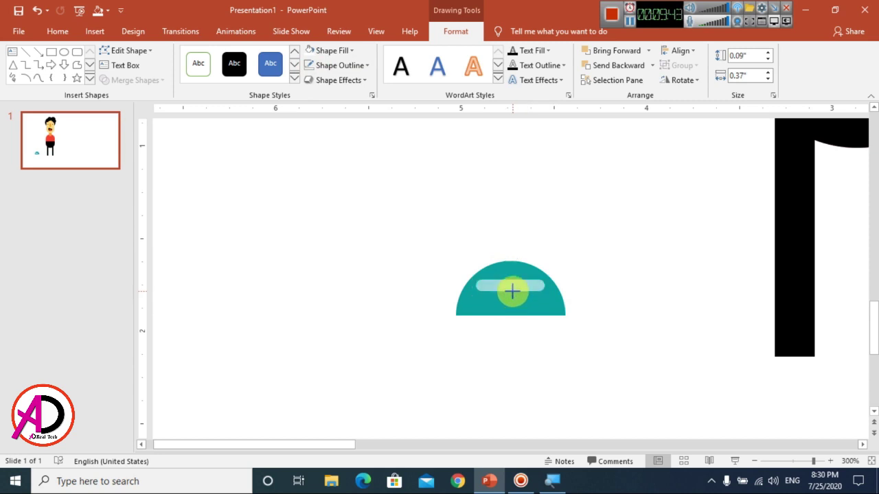
pyautogui.moveTo(512, 293); pyautogui.dragTo(485, 290)
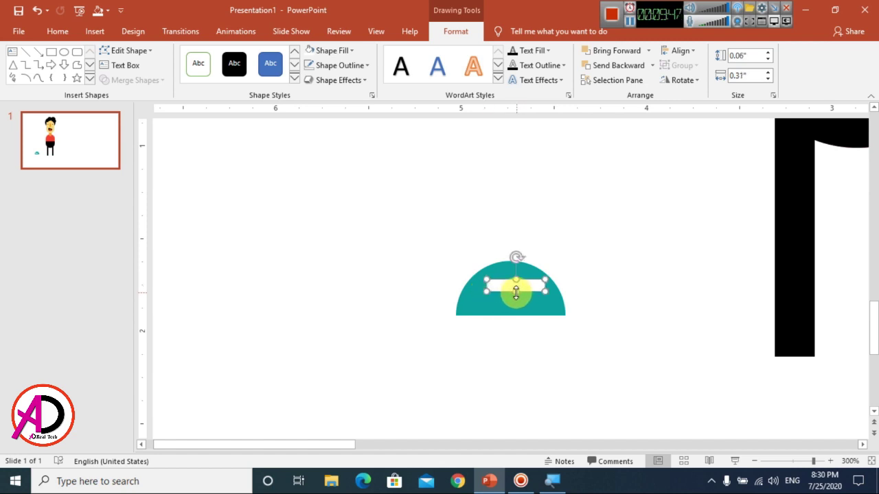
# Step: Duplicate the white bar just below the first one and widen the copy to about 0.4"
pyautogui.hotkey('ctrl', 'd')
pyautogui.moveTo(541, 319); pyautogui.dragTo(470, 306)
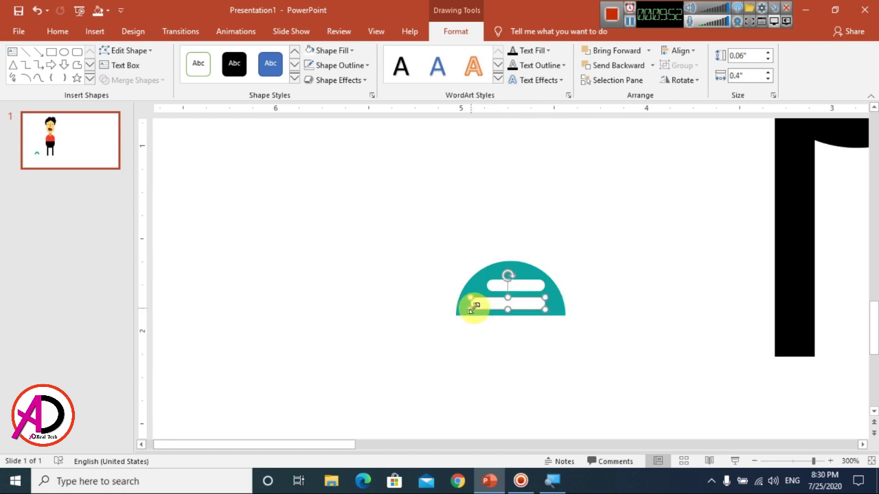
pyautogui.click(626, 332)
# Step: Group the teal half-circle and its two white bars into one shoe
pyautogui.moveTo(402, 234); pyautogui.dragTo(604, 349)
pyautogui.rightClick(532, 287)
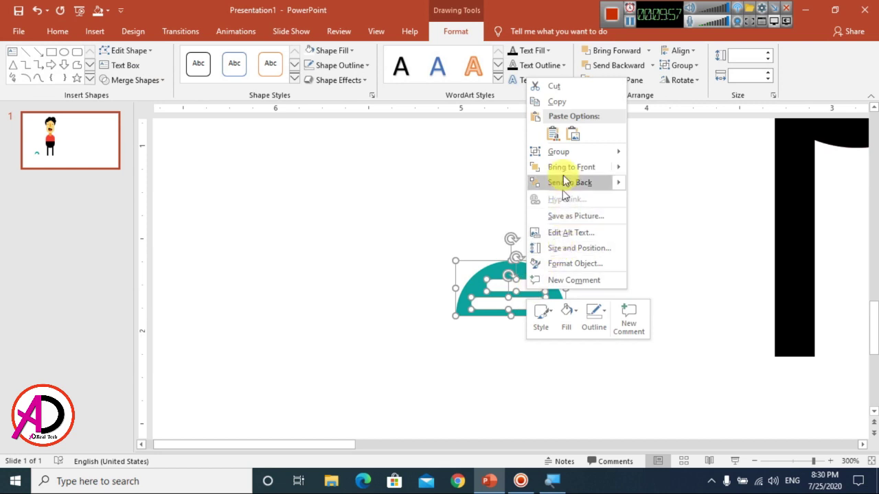
pyautogui.moveTo(565, 151)
pyautogui.click(659, 152)
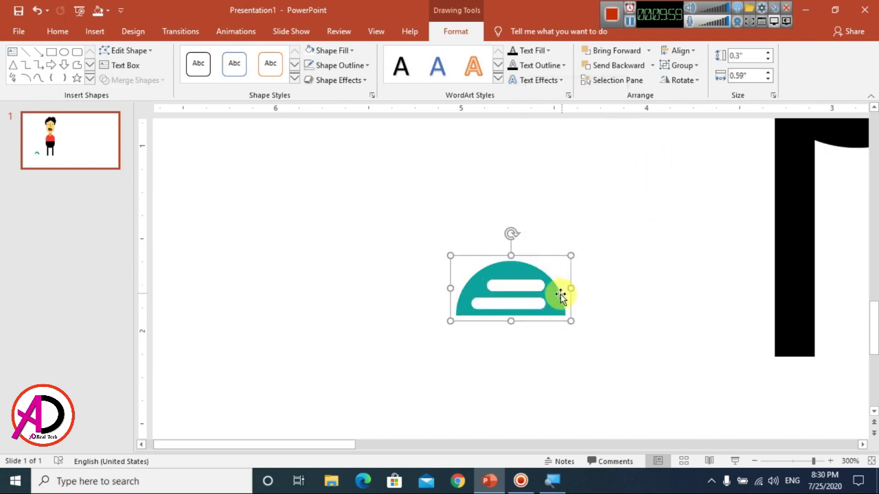
# Step: Paste a copy of the shoe group beside the original and flip the copy horizontally
pyautogui.click(58, 32)
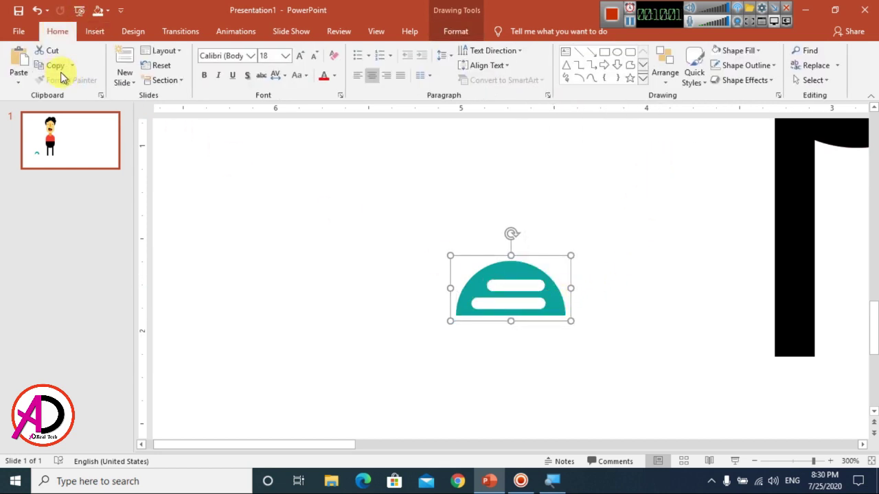
pyautogui.click(52, 65)
pyautogui.click(19, 61)
pyautogui.moveTo(569, 330); pyautogui.dragTo(642, 335)
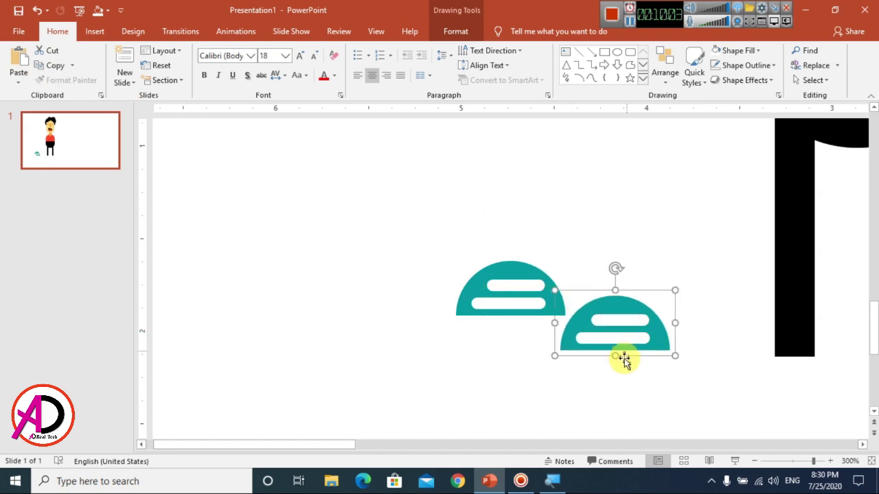
pyautogui.rightClick(656, 335)
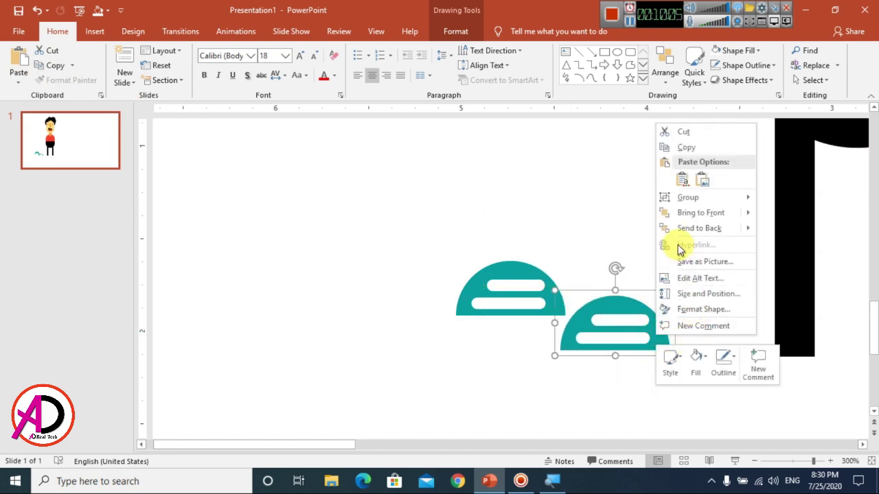
pyautogui.press('Escape')
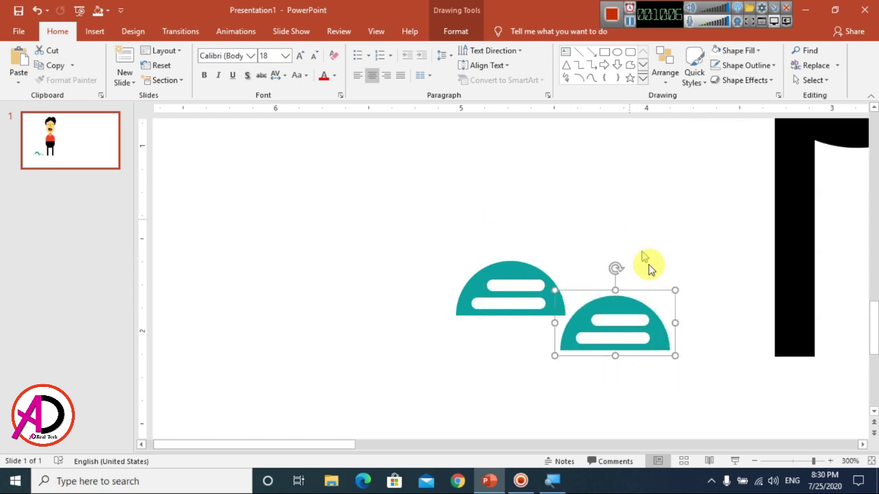
pyautogui.click(453, 30)
pyautogui.click(684, 80)
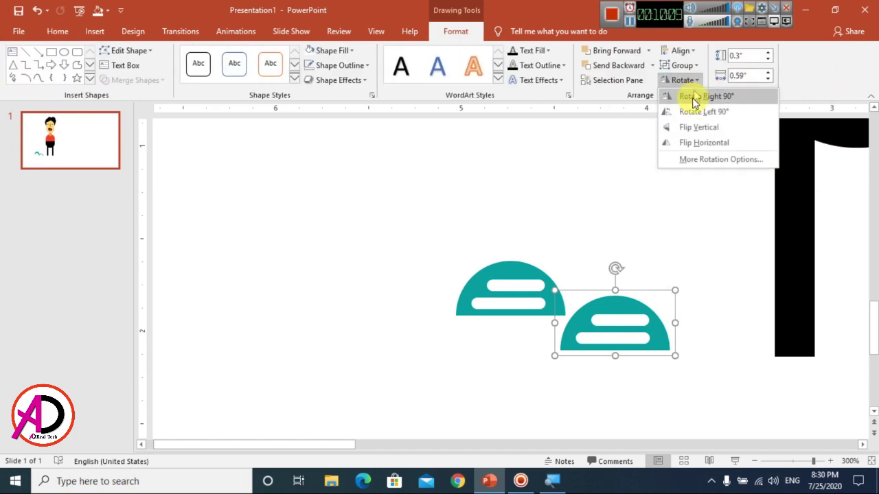
pyautogui.click(701, 143)
# Step: Place the two shoes at the lower ends of the legs, one under each leg and pointing outwards
pyautogui.scroll(-5, 545, 341)
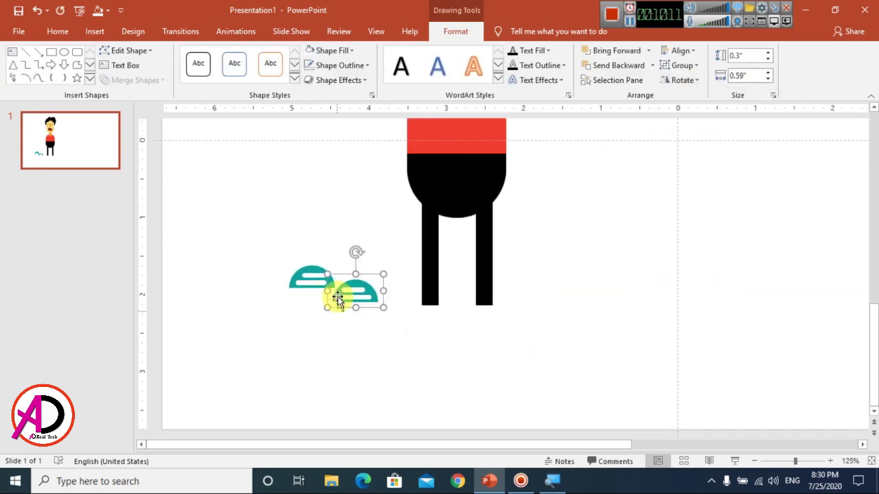
pyautogui.moveTo(298, 277)
pyautogui.mouseDown()
pyautogui.moveTo(412, 304)
pyautogui.moveTo(406, 289)
pyautogui.moveTo(403, 296)
pyautogui.moveTo(500, 308)
pyautogui.moveTo(503, 294)
pyautogui.moveTo(496, 299)
pyautogui.mouseUp()
pyautogui.click(582, 359)
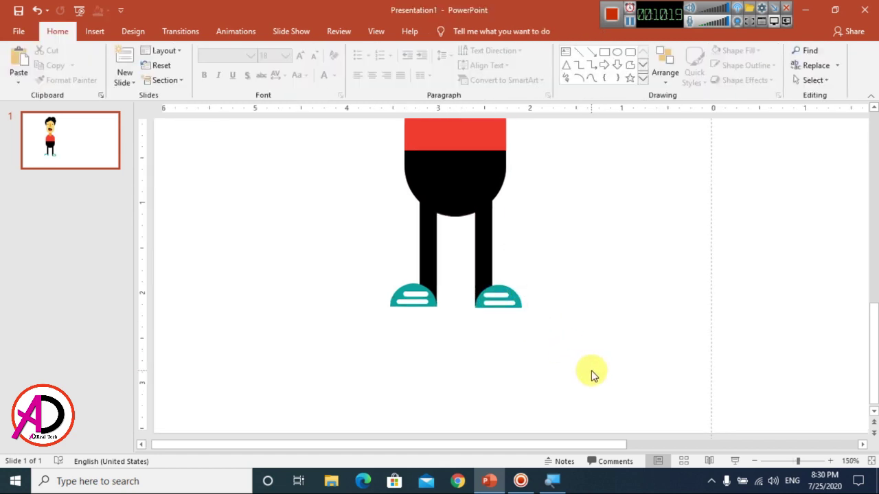
pyautogui.keyDown('ctrl'); pyautogui.scroll(6, 584, 371); pyautogui.keyUp('ctrl')
pyautogui.keyDown('ctrl'); pyautogui.scroll(-10, 608, 342); pyautogui.keyUp('ctrl')
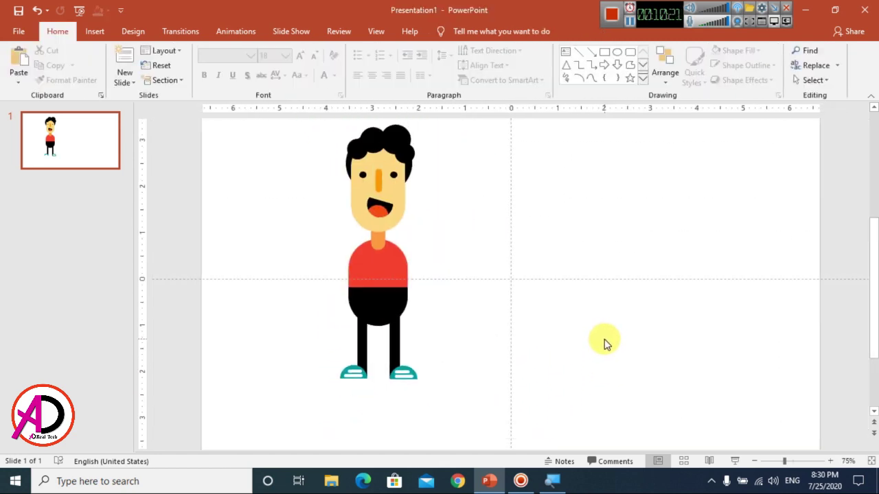
pyautogui.keyDown('ctrl'); pyautogui.scroll(3, 560, 339); pyautogui.keyUp('ctrl')
pyautogui.scroll(1, 539, 335)
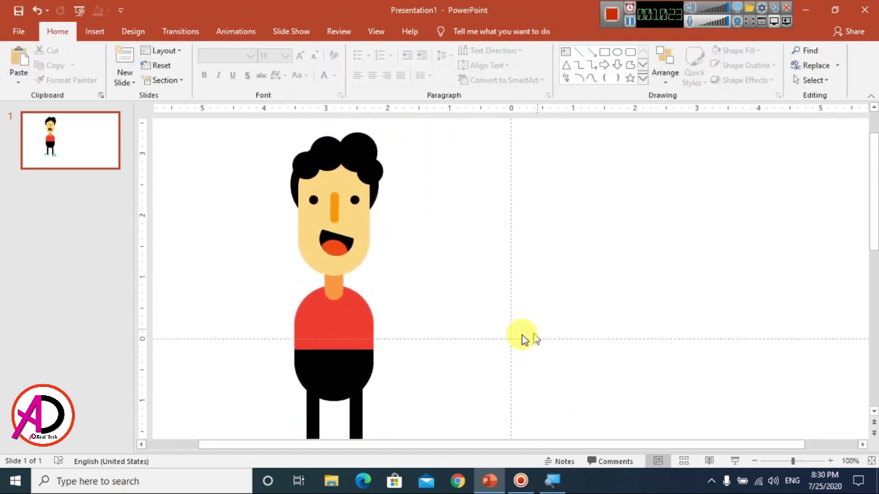
pyautogui.click(95, 31)
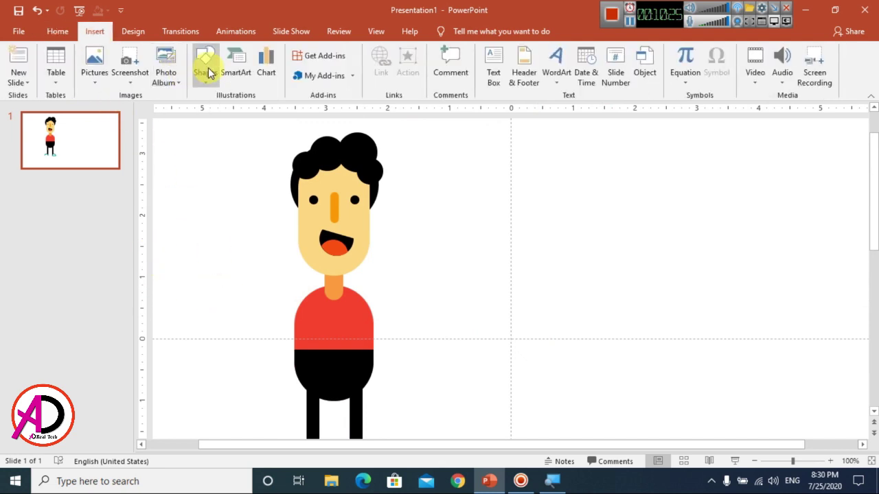
pyautogui.click(205, 67)
pyautogui.click(239, 109)
pyautogui.click(459, 224)
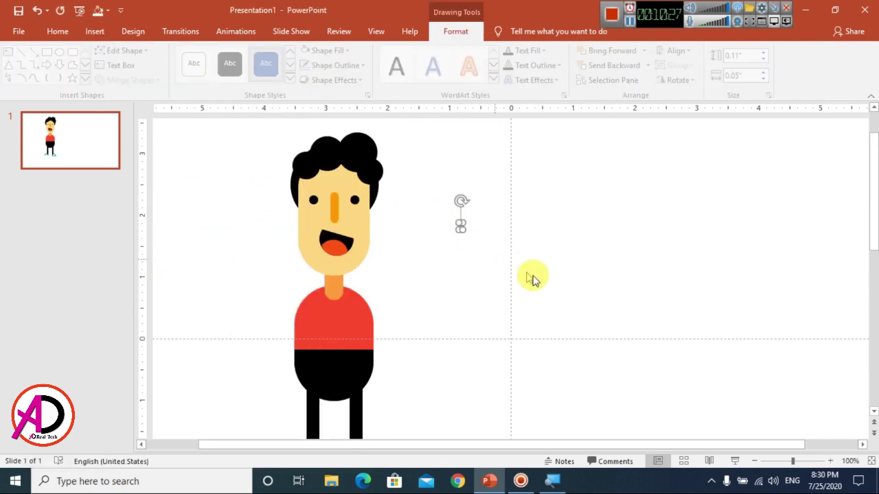
pyautogui.click(501, 243)
# Step: Draw an upright rounded rectangle with fully rounded ends, about 1.64" high and 0.31" wide, beside the character
pyautogui.click(92, 31)
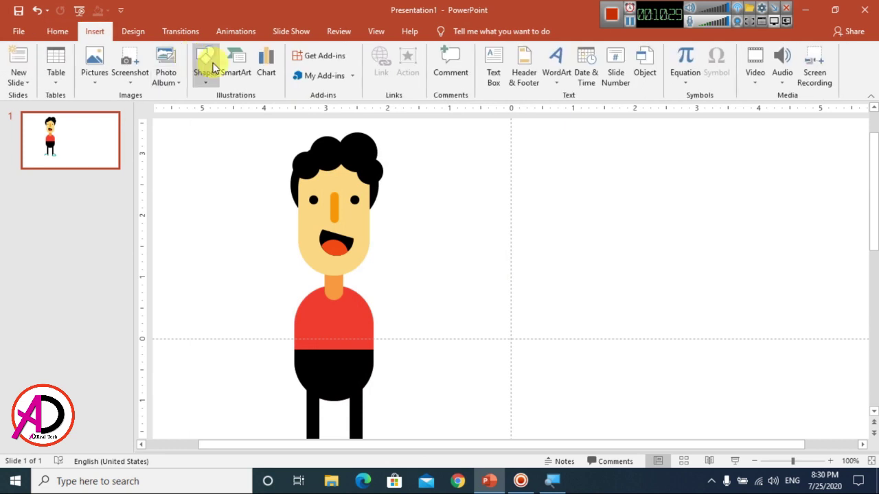
pyautogui.click(205, 65)
pyautogui.click(264, 114)
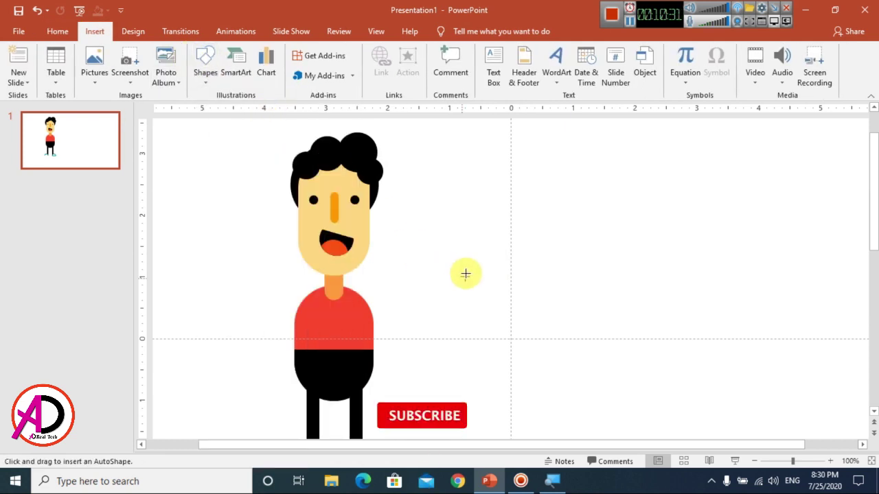
pyautogui.moveTo(465, 248)
pyautogui.mouseDown()
pyautogui.moveTo(490, 300)
pyautogui.moveTo(499, 373)
pyautogui.moveTo(483, 249)
pyautogui.mouseUp()
pyautogui.moveTo(504, 311); pyautogui.dragTo(490, 309)
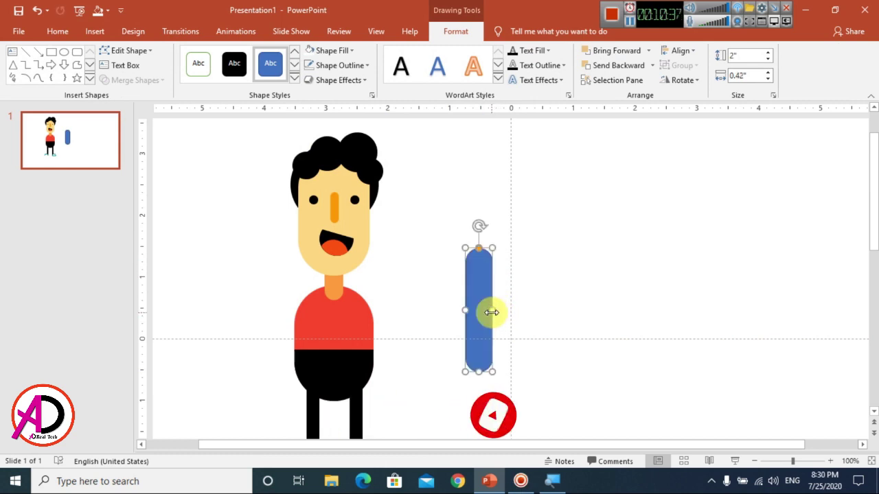
pyautogui.moveTo(488, 370); pyautogui.dragTo(485, 350)
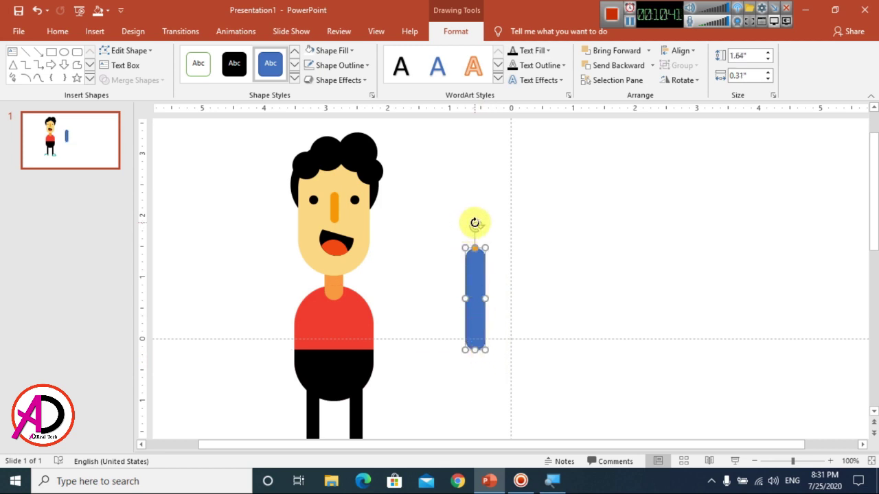
# Step: Tilt the rounded bar clockwise, shorten it to about 1.16" and place it at the torso's left shoulder as an upper arm
pyautogui.moveTo(475, 222); pyautogui.dragTo(490, 229)
pyautogui.moveTo(464, 347); pyautogui.dragTo(477, 321)
pyautogui.moveTo(480, 290); pyautogui.dragTo(289, 353)
pyautogui.moveTo(302, 272); pyautogui.dragTo(308, 273)
pyautogui.moveTo(294, 308); pyautogui.dragTo(293, 315)
# Step: Fill the upper arm with the torso's red and remove its outline
pyautogui.click(328, 50)
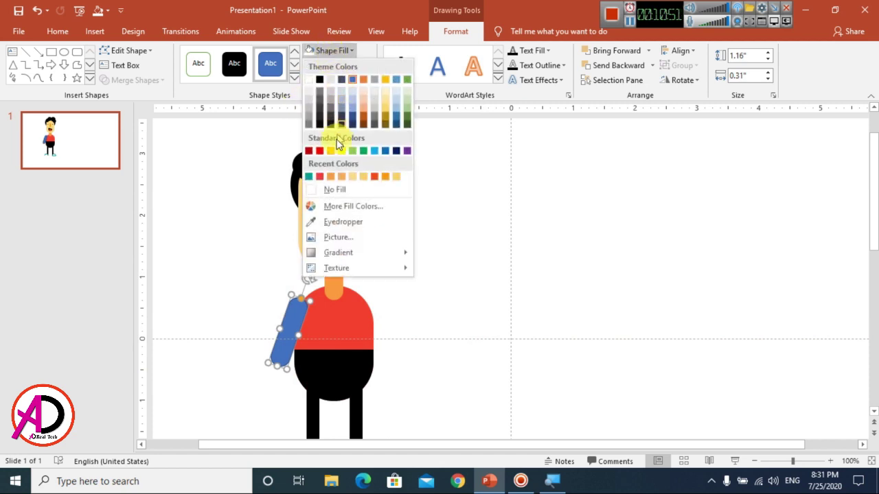
pyautogui.click(319, 177)
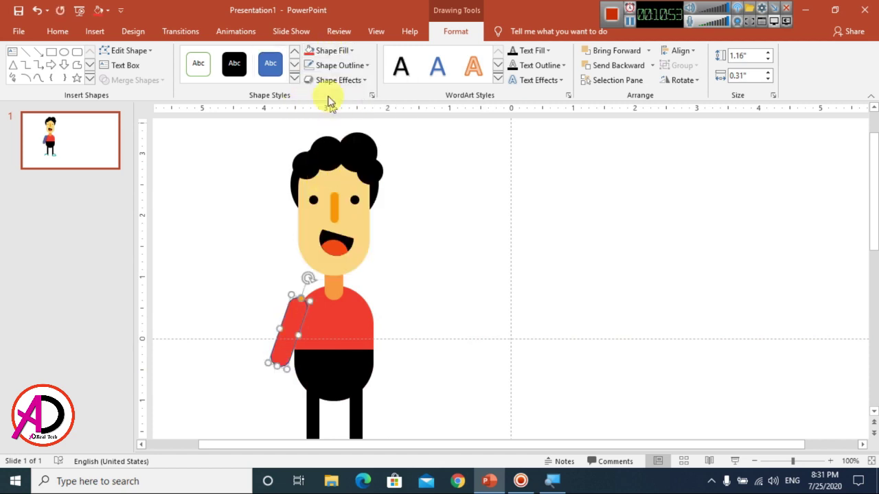
pyautogui.click(323, 65)
pyautogui.click(336, 205)
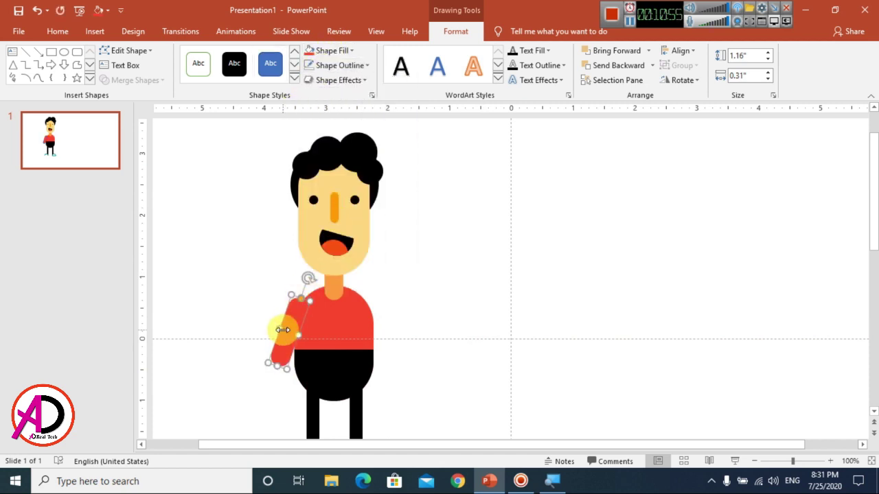
# Step: Narrow the upper arm to about 0.28", fit it against the shoulder and tilt it slightly further outwards
pyautogui.click(277, 353)
pyautogui.moveTo(301, 334); pyautogui.dragTo(294, 334)
pyautogui.scroll(2, 313, 362)
pyautogui.moveTo(414, 284); pyautogui.dragTo(405, 276)
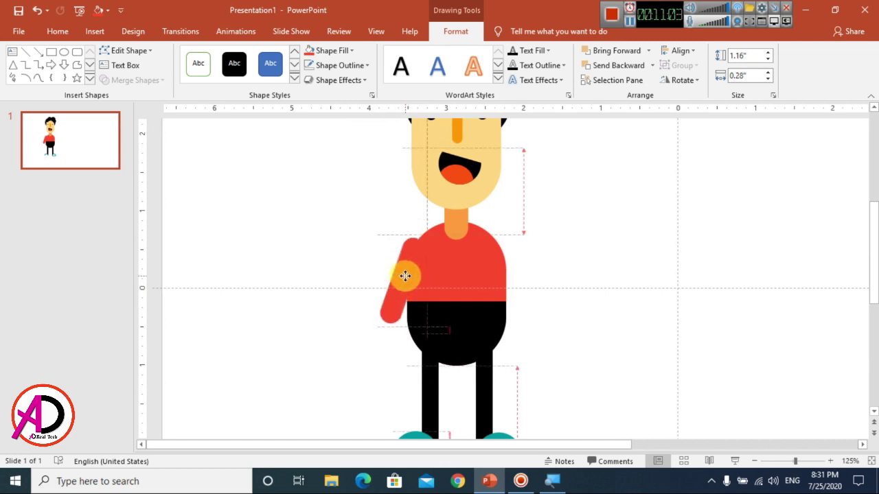
pyautogui.moveTo(424, 218); pyautogui.dragTo(432, 220)
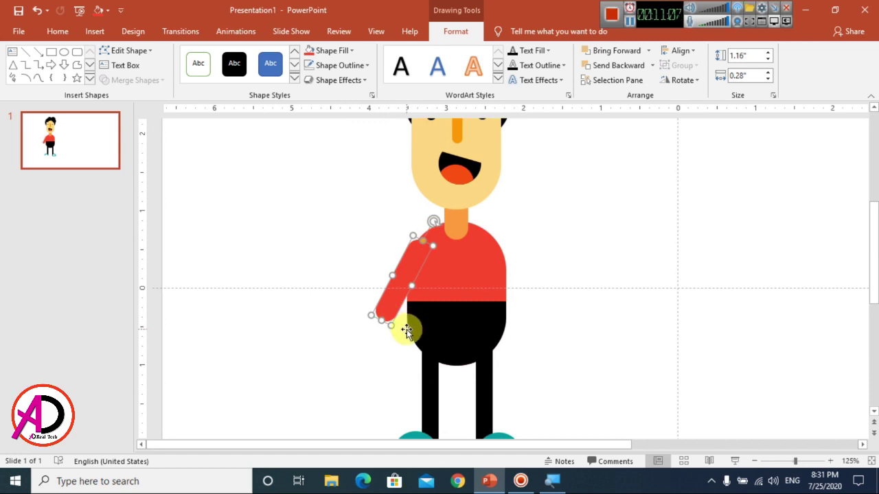
# Step: Duplicate the upper arm, rotate the copy to point up and outwards, and join it to the elbow as a forearm
pyautogui.keyDown('ctrl'); pyautogui.moveTo(402, 328); pyautogui.dragTo(308, 276); pyautogui.keyUp('ctrl')
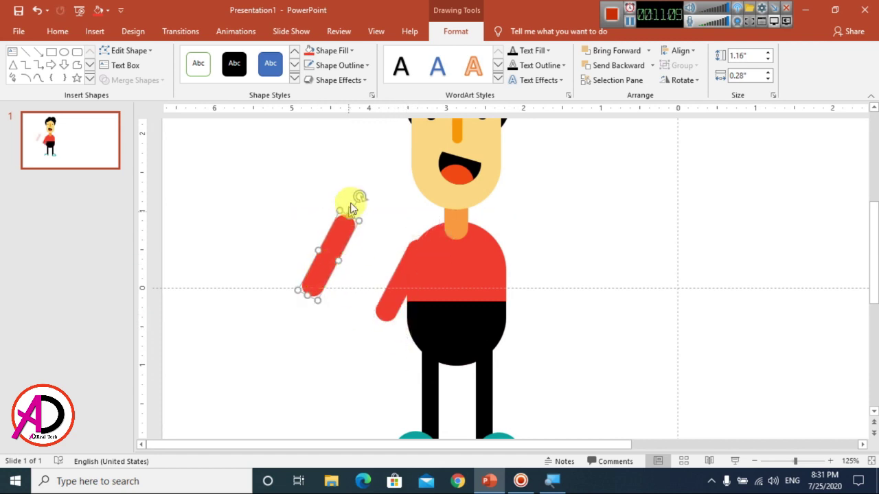
pyautogui.moveTo(350, 202); pyautogui.dragTo(268, 226)
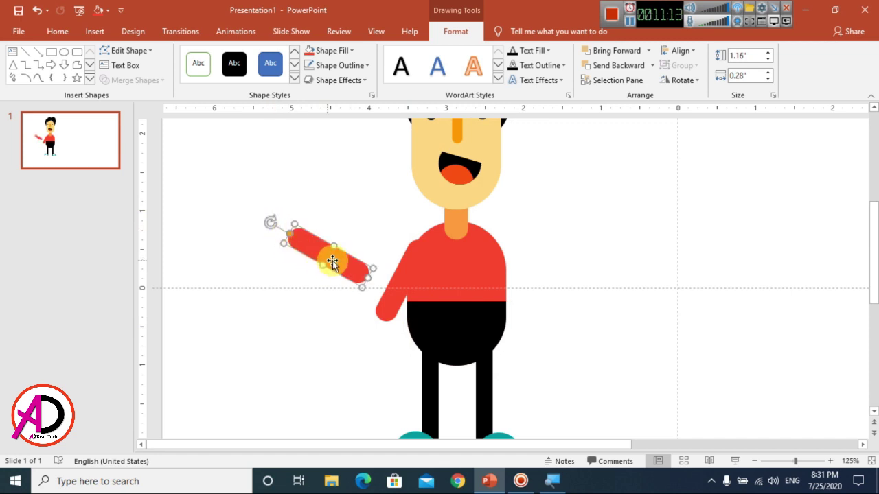
pyautogui.moveTo(333, 258); pyautogui.dragTo(363, 301)
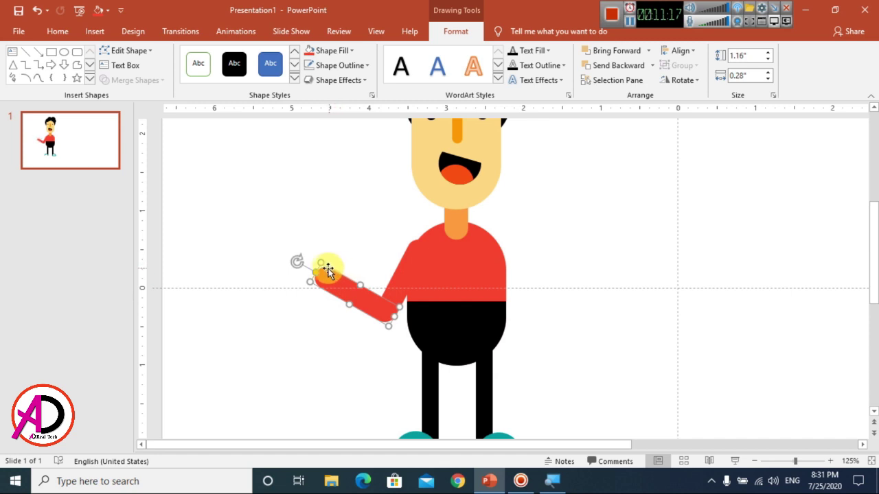
# Step: Rotate the forearm slightly closer to horizontal and refit its end against the upper arm at the elbow
pyautogui.moveTo(298, 258); pyautogui.dragTo(290, 267)
pyautogui.moveTo(329, 294); pyautogui.dragTo(335, 297)
pyautogui.click(540, 319)
pyautogui.scroll(5, 336, 343)
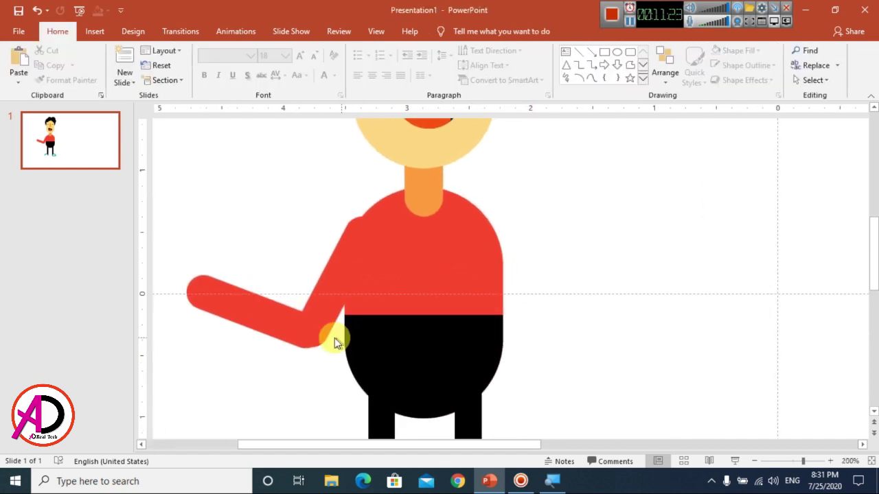
pyautogui.click(289, 330)
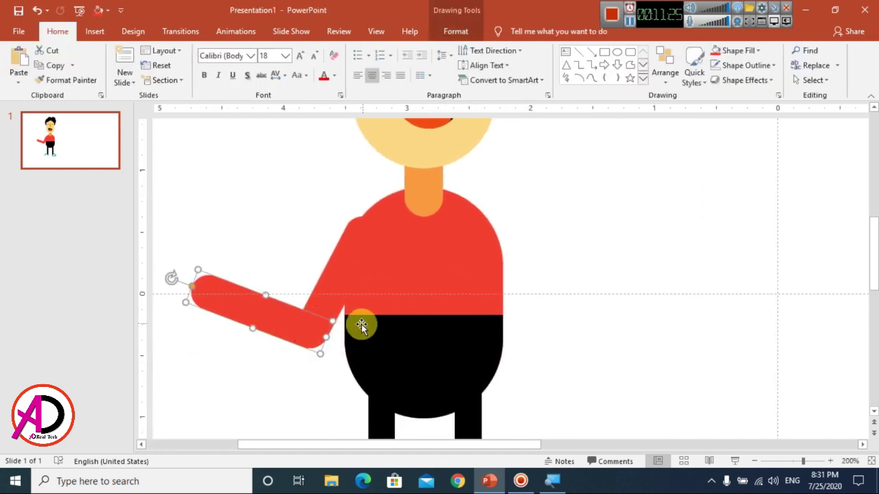
# Step: Duplicate the upper arm, rotate the copy to slope down and outwards, and attach it to the torso's right shoulder
pyautogui.click(328, 289)
pyautogui.hotkey('ctrl', 'd')
pyautogui.moveTo(344, 306); pyautogui.dragTo(573, 288)
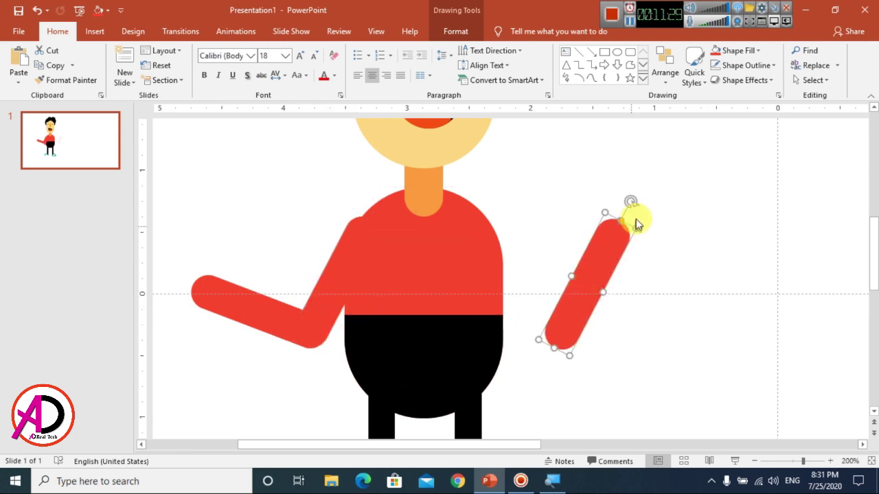
pyautogui.moveTo(631, 202); pyautogui.dragTo(514, 227)
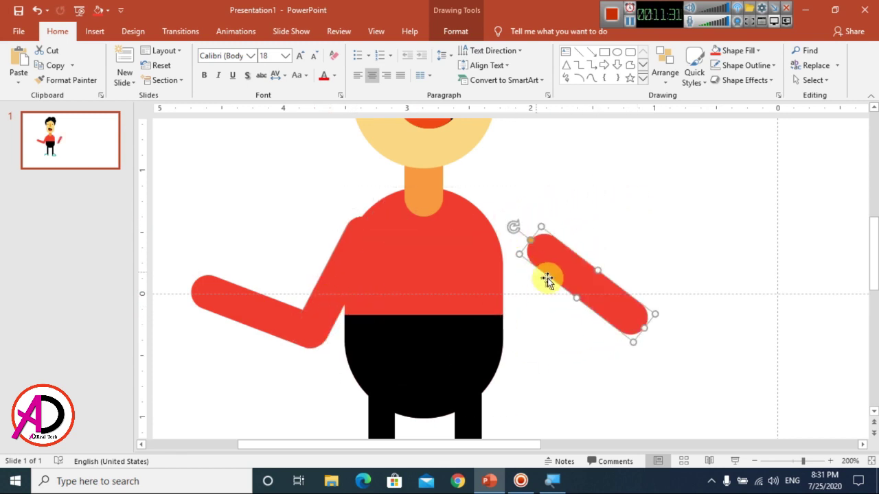
pyautogui.moveTo(551, 278); pyautogui.dragTo(515, 251)
# Step: Raise the left upper arm and its forearm slightly so the two shoulders line up
pyautogui.click(350, 245)
pyautogui.moveTo(350, 244); pyautogui.dragTo(356, 231)
pyautogui.moveTo(250, 307); pyautogui.dragTo(255, 293)
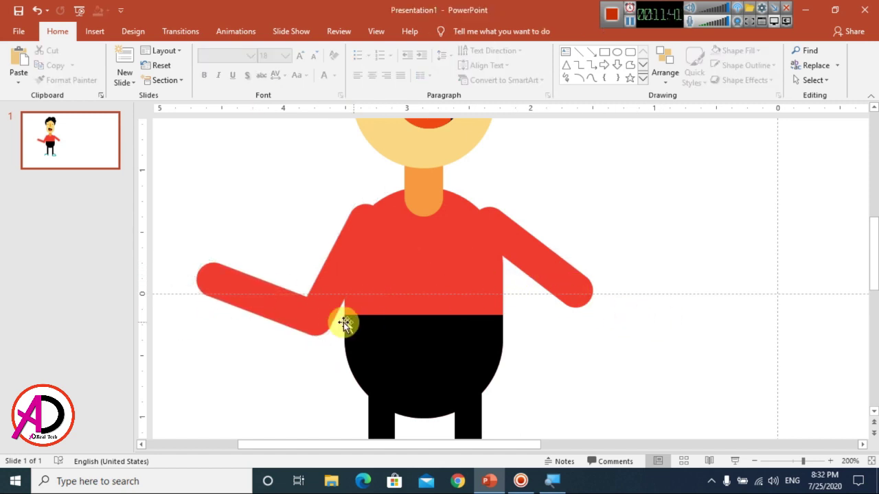
# Step: Duplicate the right upper arm, rotate the copy to point up and outwards, and join it at the elbow as a forearm
pyautogui.click(557, 284)
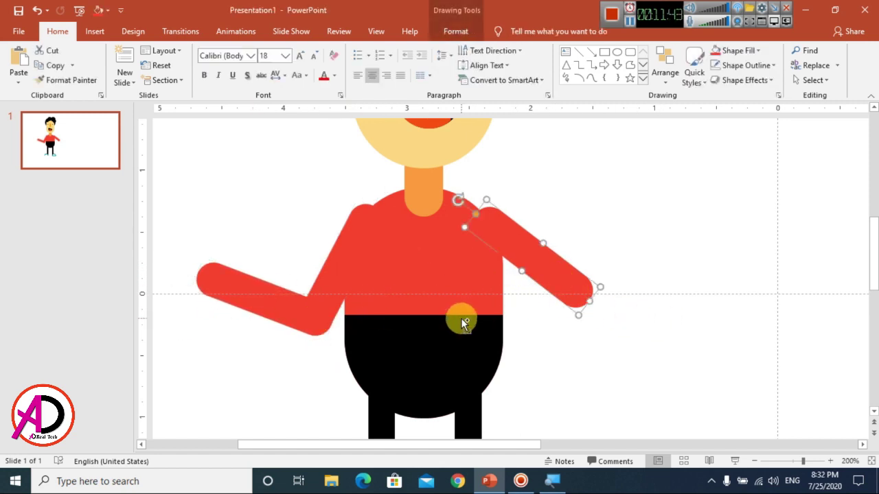
pyautogui.moveTo(580, 304); pyautogui.dragTo(701, 288)
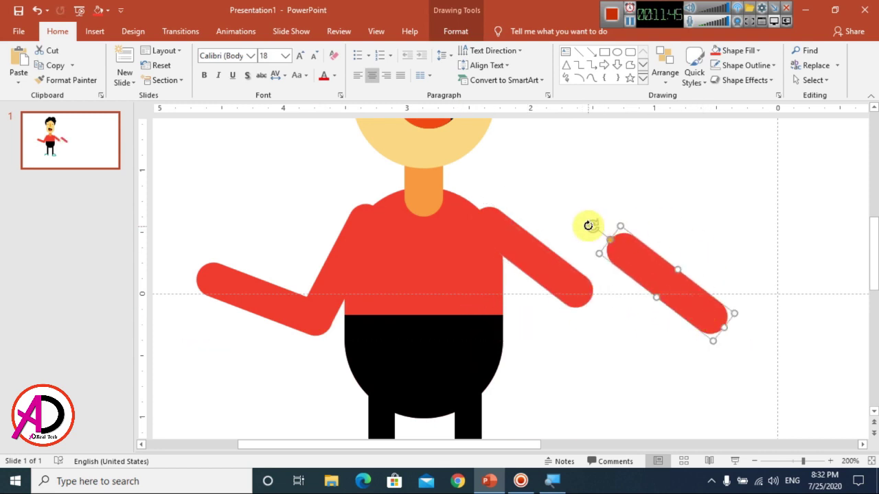
pyautogui.moveTo(588, 225); pyautogui.dragTo(560, 365)
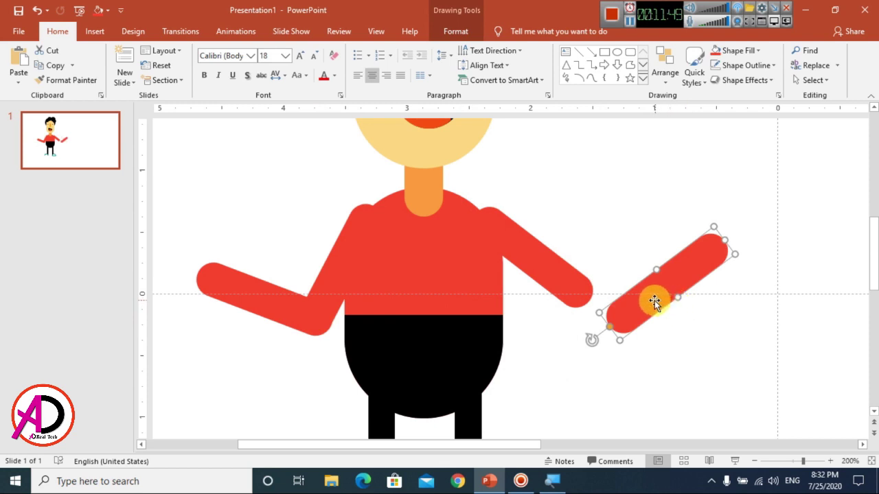
pyautogui.moveTo(654, 302); pyautogui.dragTo(615, 266)
# Step: Narrow the left forearm slightly, keeping it joined to the elbow
pyautogui.click(251, 298)
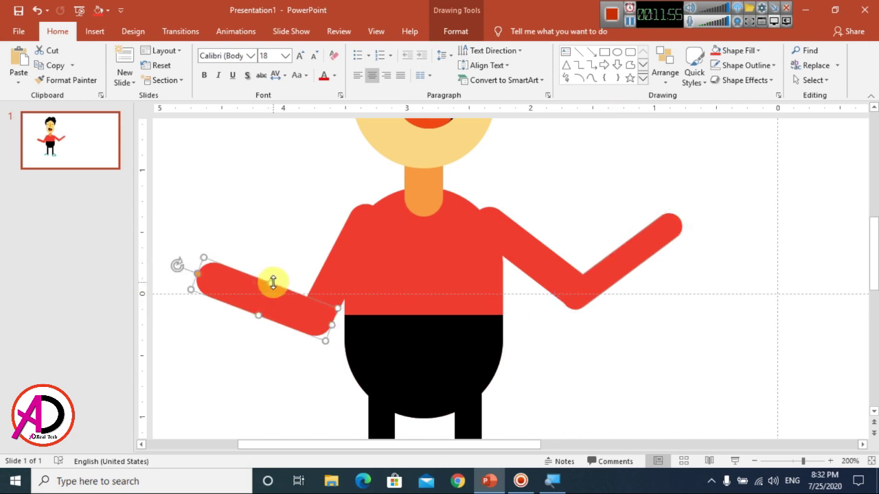
pyautogui.moveTo(271, 280); pyautogui.dragTo(270, 294)
pyautogui.click(542, 363)
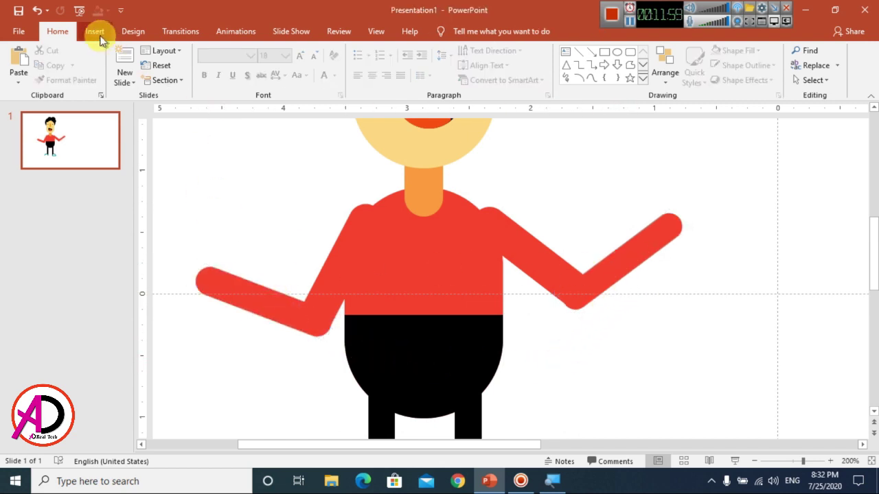
# Step: Duplicate the neck, shrink the copy to about 0.39" by 0.17", and fill it with the face's pale yellow
pyautogui.moveTo(427, 196); pyautogui.dragTo(447, 221)
pyautogui.moveTo(301, 240); pyautogui.dragTo(252, 218)
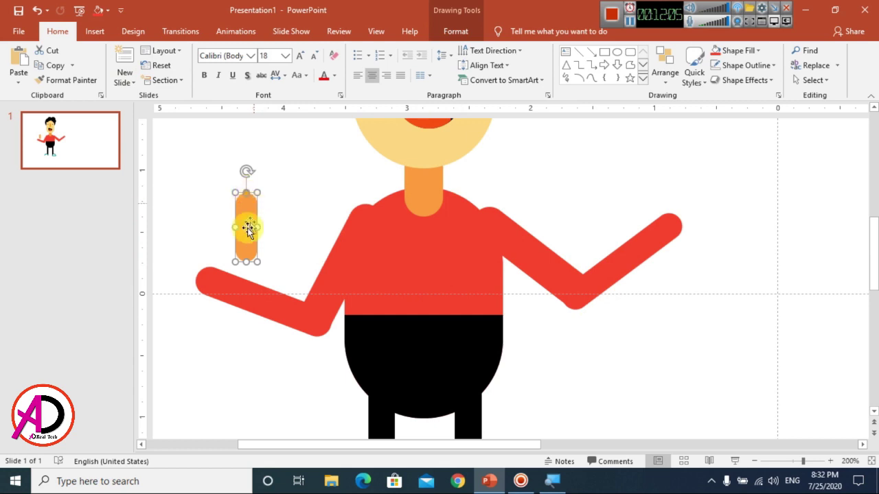
pyautogui.moveTo(246, 262); pyautogui.dragTo(246, 242)
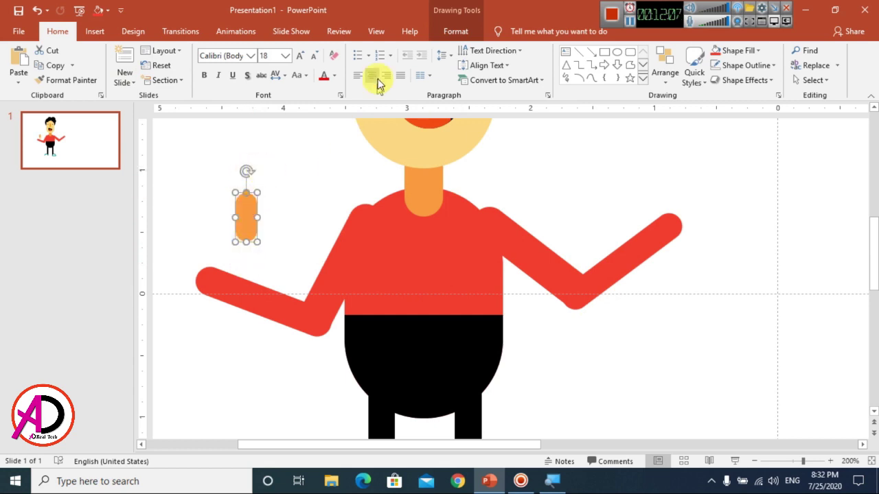
pyautogui.click(439, 31)
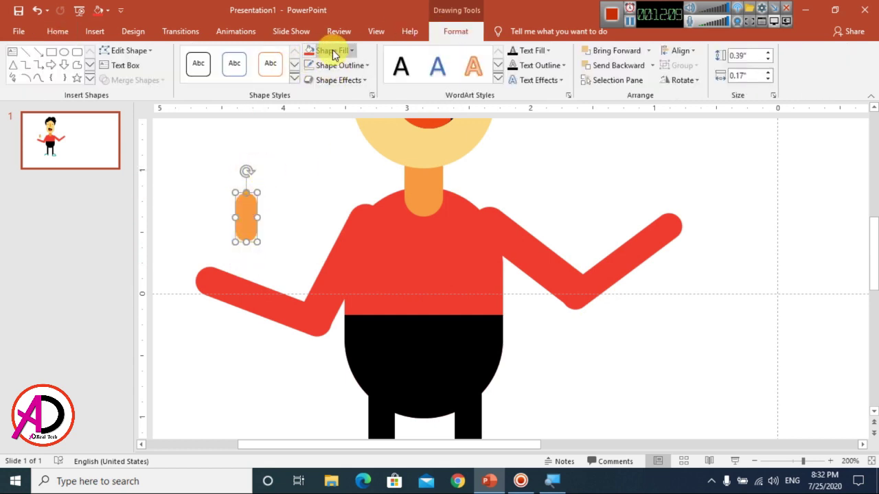
pyautogui.click(329, 51)
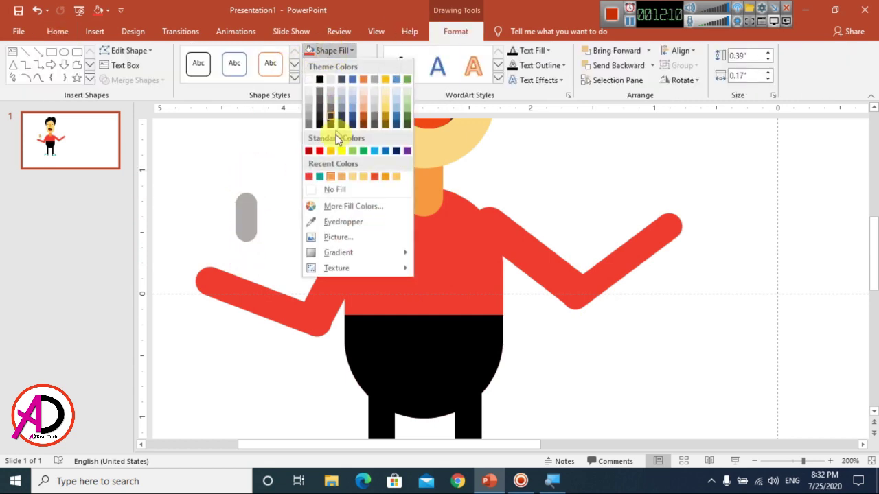
pyautogui.click(352, 177)
# Step: Rotate the pale yellow bar in line with the left forearm, narrow it to about 0.13" and place it at the sleeve's end as a wrist
pyautogui.moveTo(245, 172); pyautogui.dragTo(204, 279)
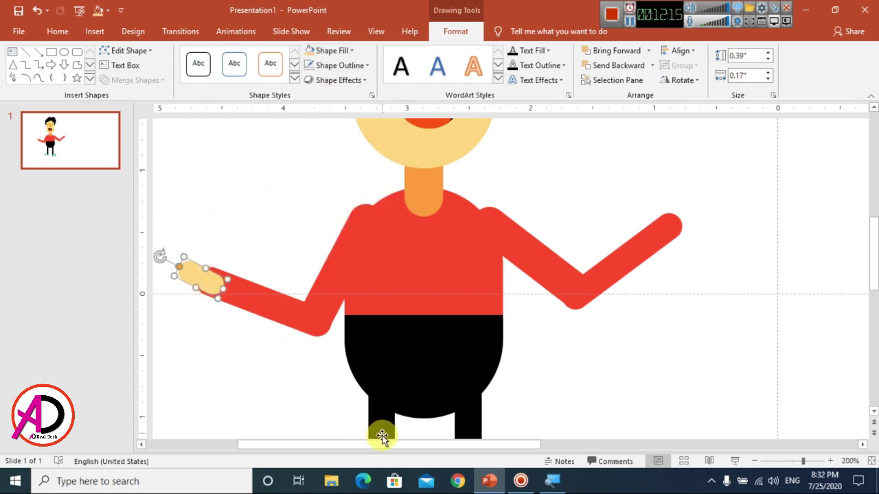
pyautogui.moveTo(378, 446); pyautogui.dragTo(333, 443)
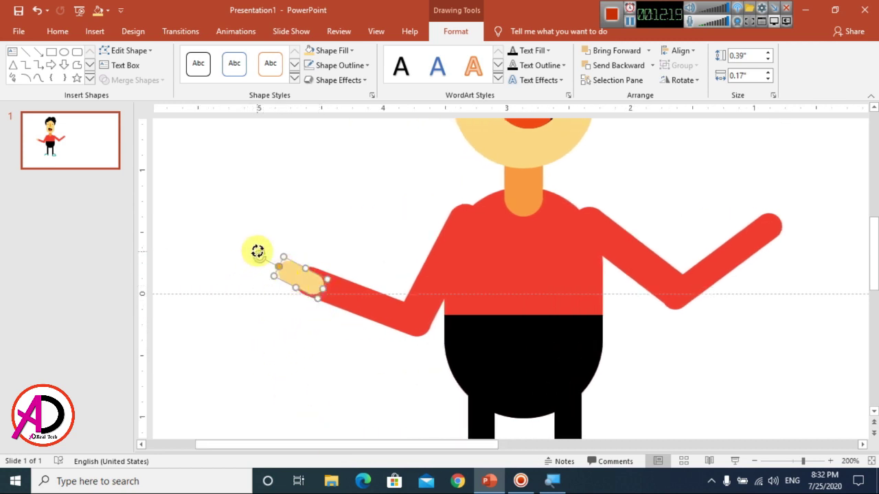
pyautogui.moveTo(258, 251); pyautogui.dragTo(292, 273)
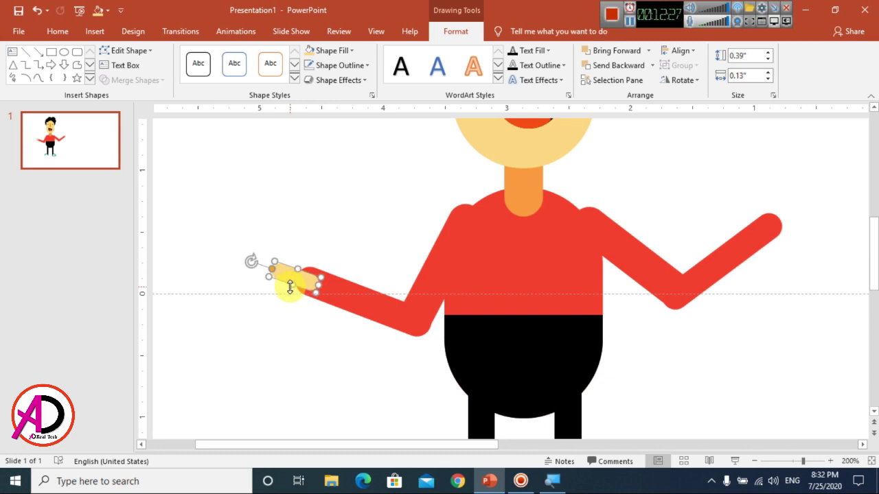
# Step: Duplicate the wrist, widen the copy to about 0.3" and place it beyond the wrist as a palm
pyautogui.hotkey('ctrl', 'd')
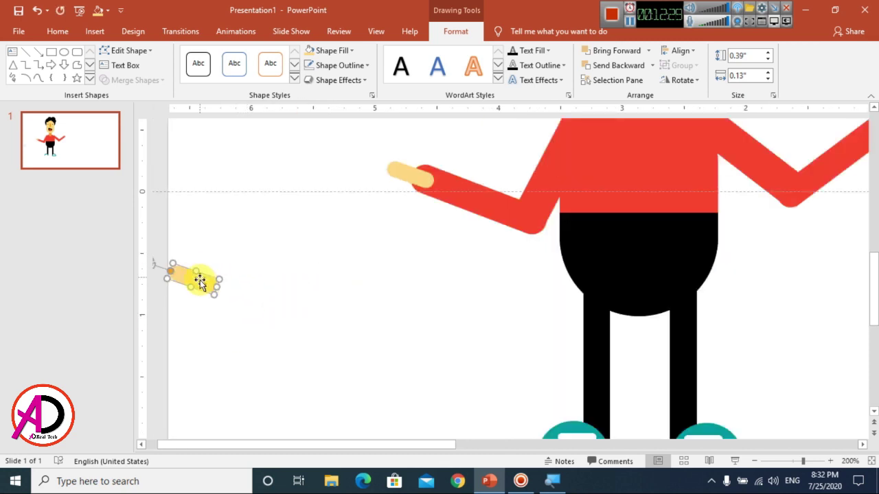
pyautogui.moveTo(199, 280); pyautogui.dragTo(392, 196)
pyautogui.scroll(2, 343, 330)
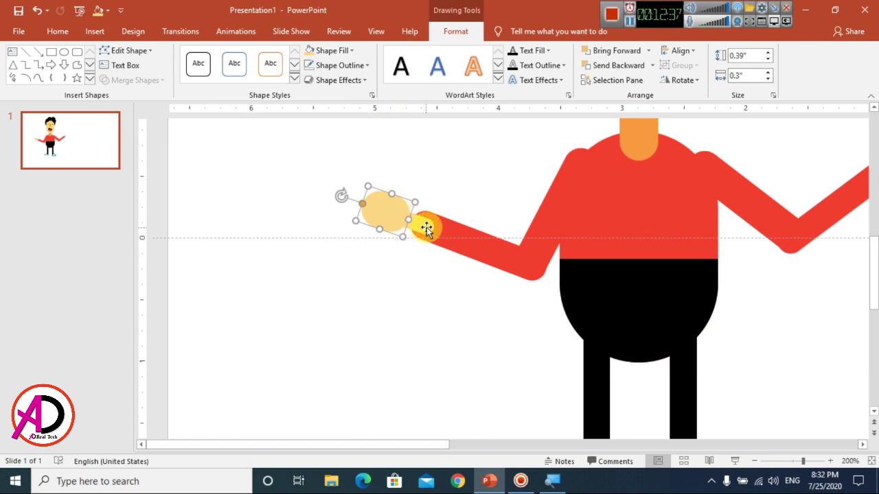
# Step: Duplicate the wrist, shrink the copy to about 0.28" by 0.09", and rotate it onto the palm's upper edge as a thumb
pyautogui.click(426, 228)
pyautogui.hotkey('ctrl', 'd')
pyautogui.moveTo(430, 239); pyautogui.dragTo(375, 258)
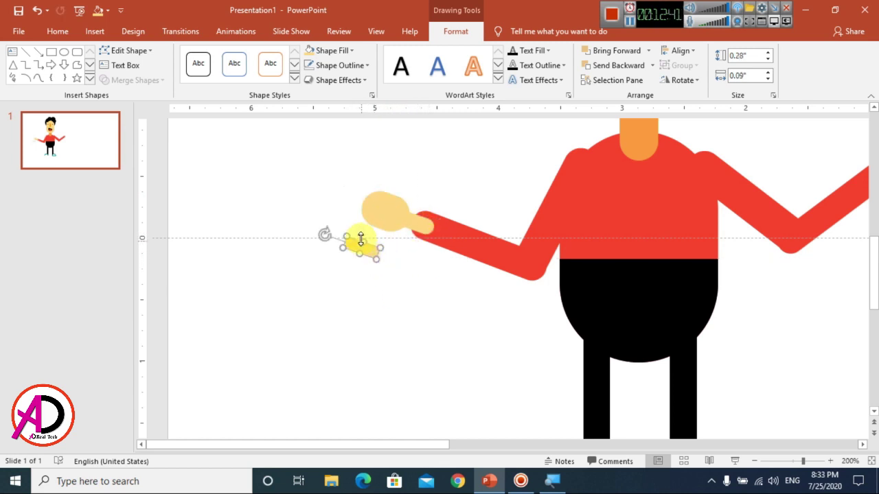
pyautogui.moveTo(327, 230); pyautogui.dragTo(387, 193)
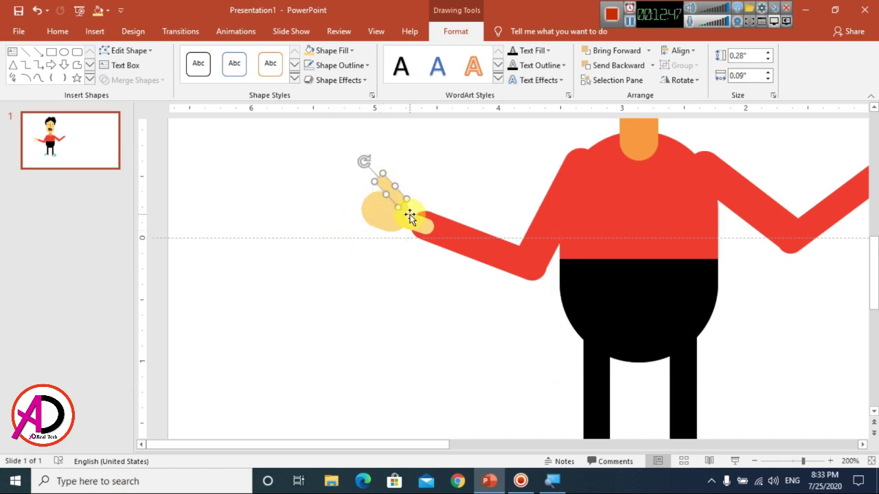